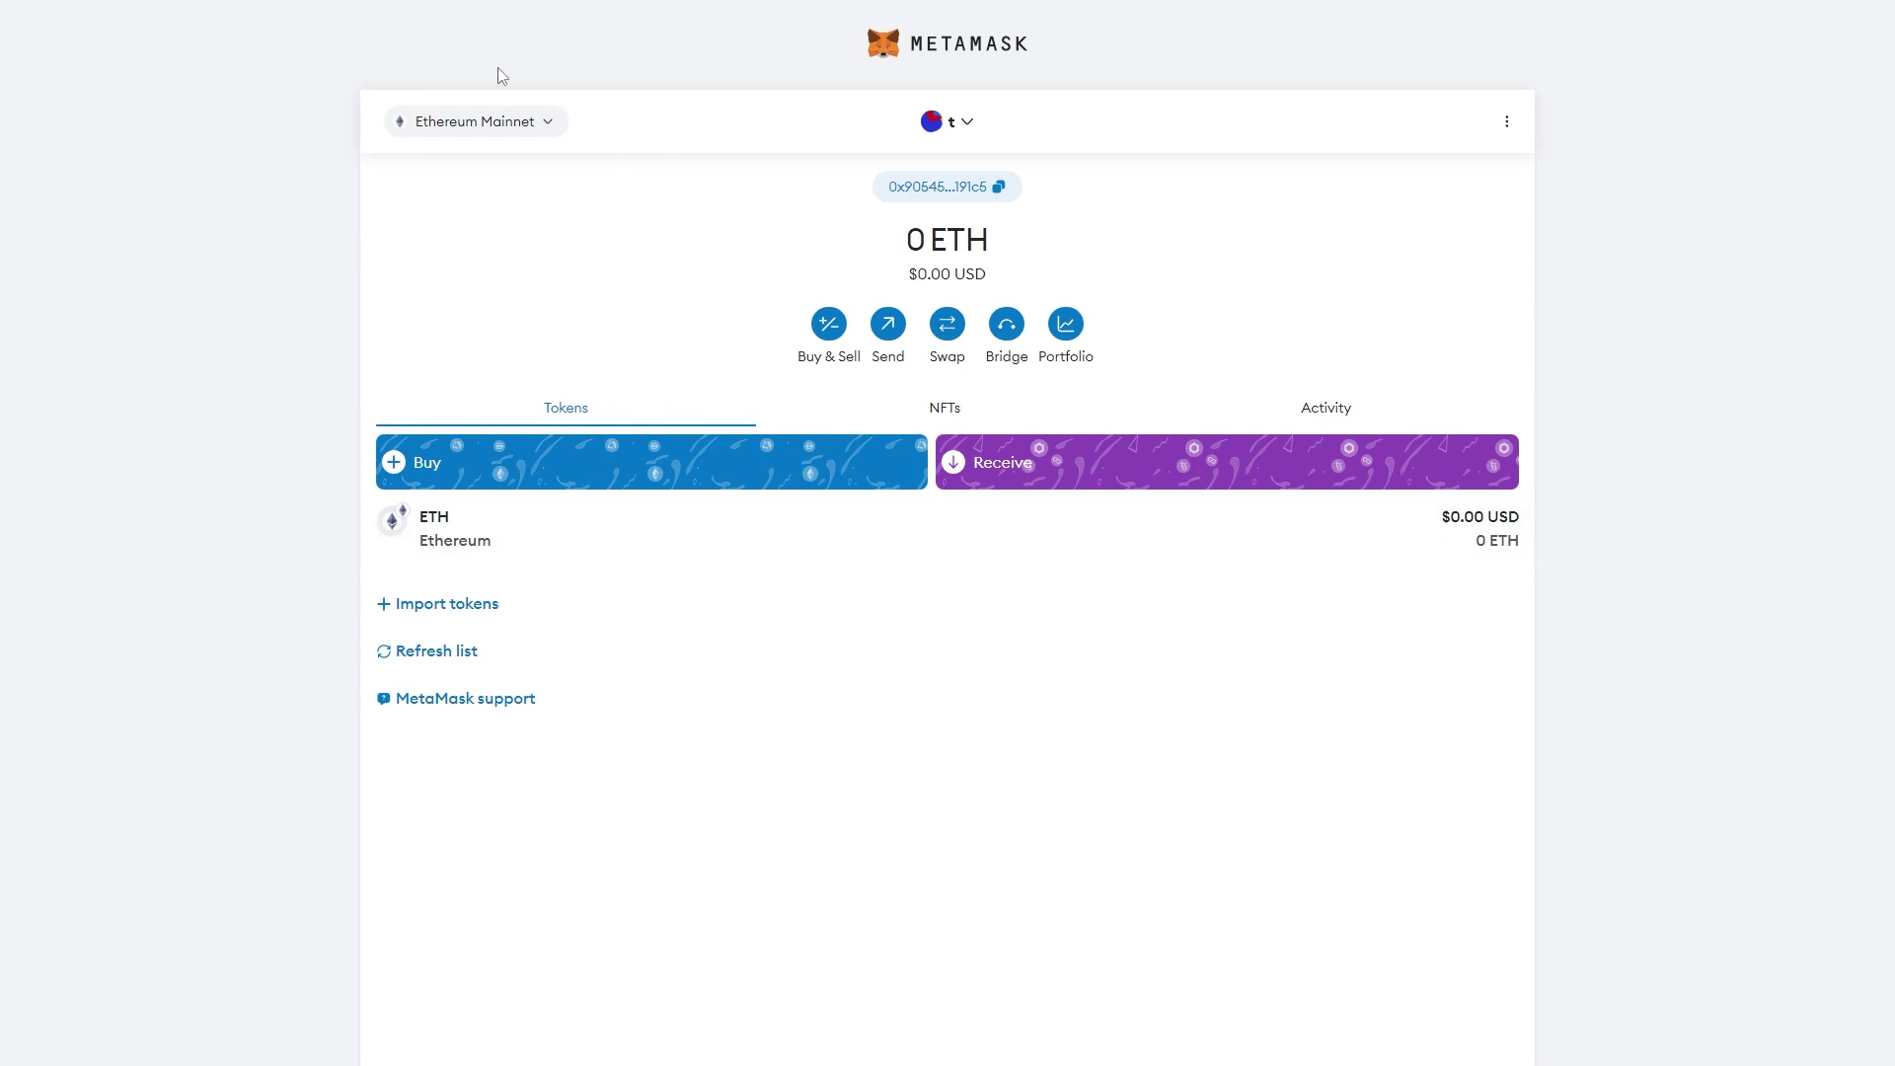
Step: From the network list, open Add a network and review popular networks like Arbitrum One
{"action": "left_click", "coordinate": [451, 127]}
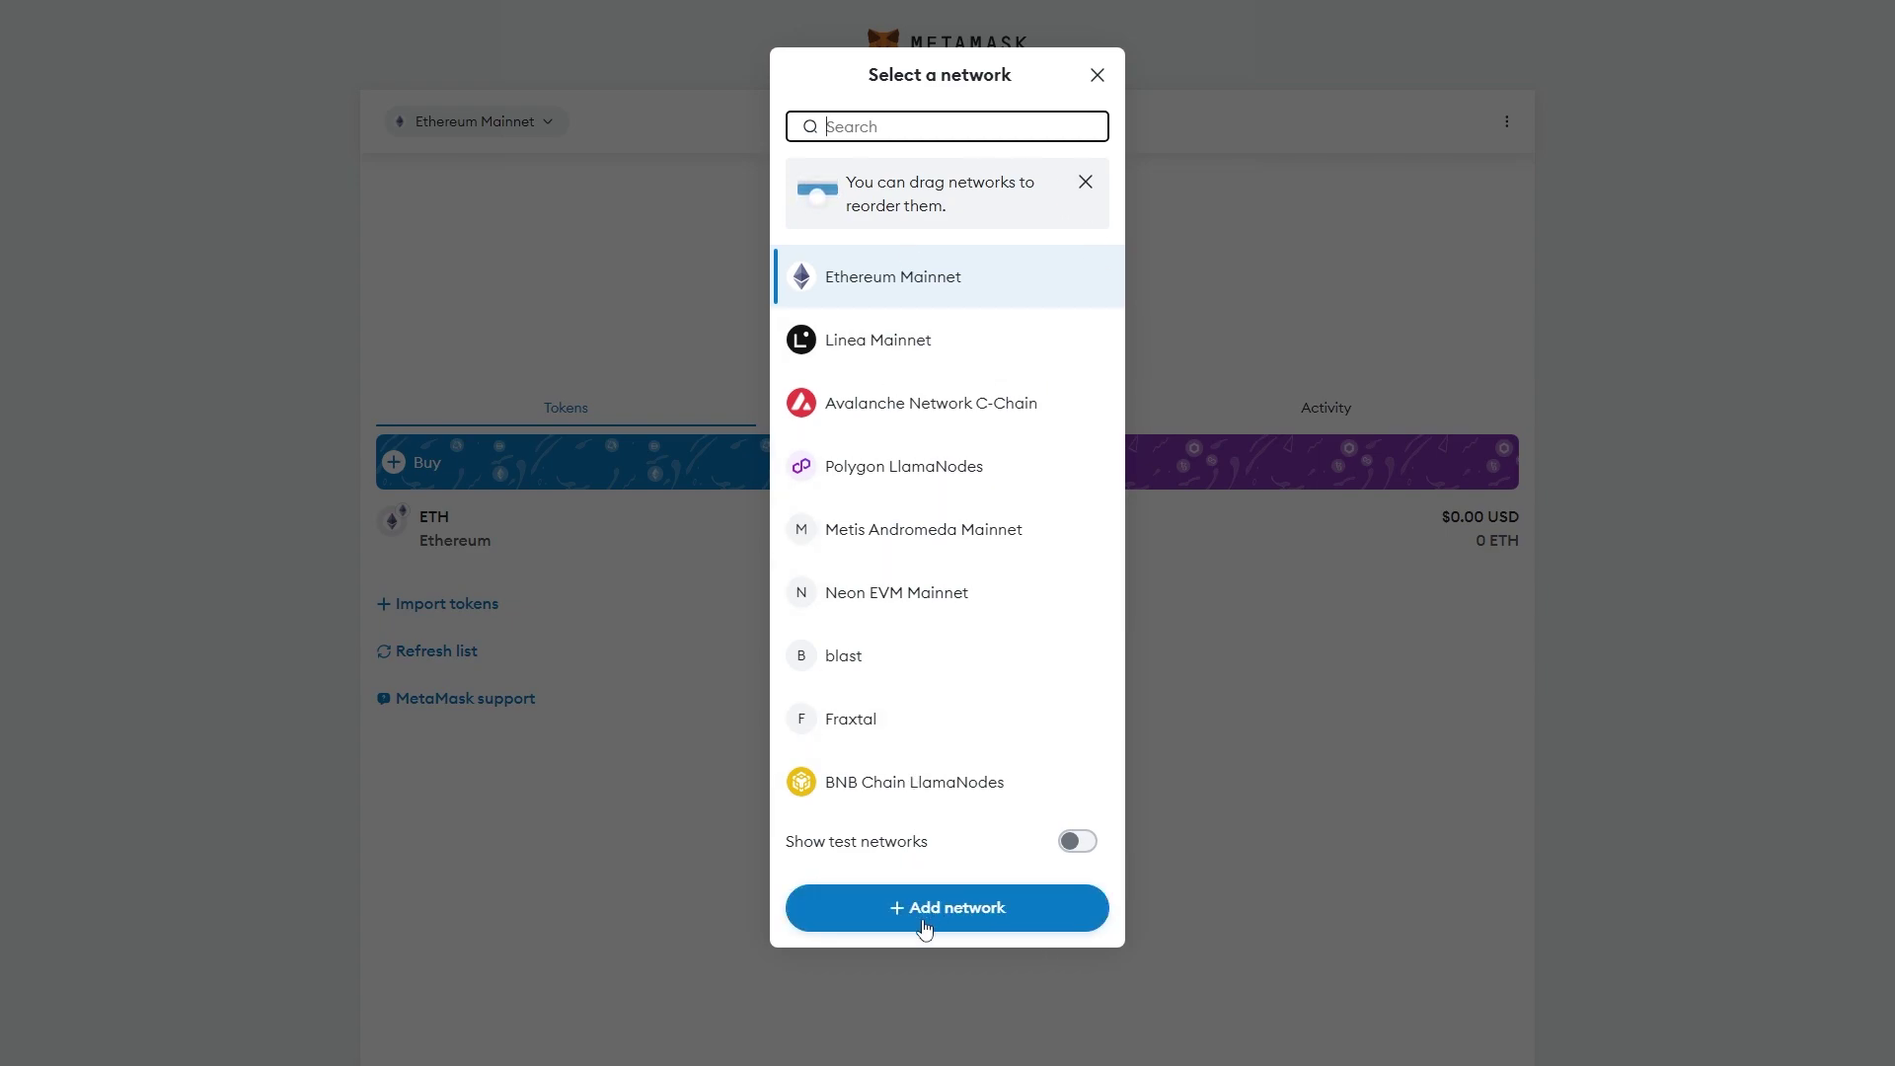
{"action": "left_click", "coordinate": [992, 933]}
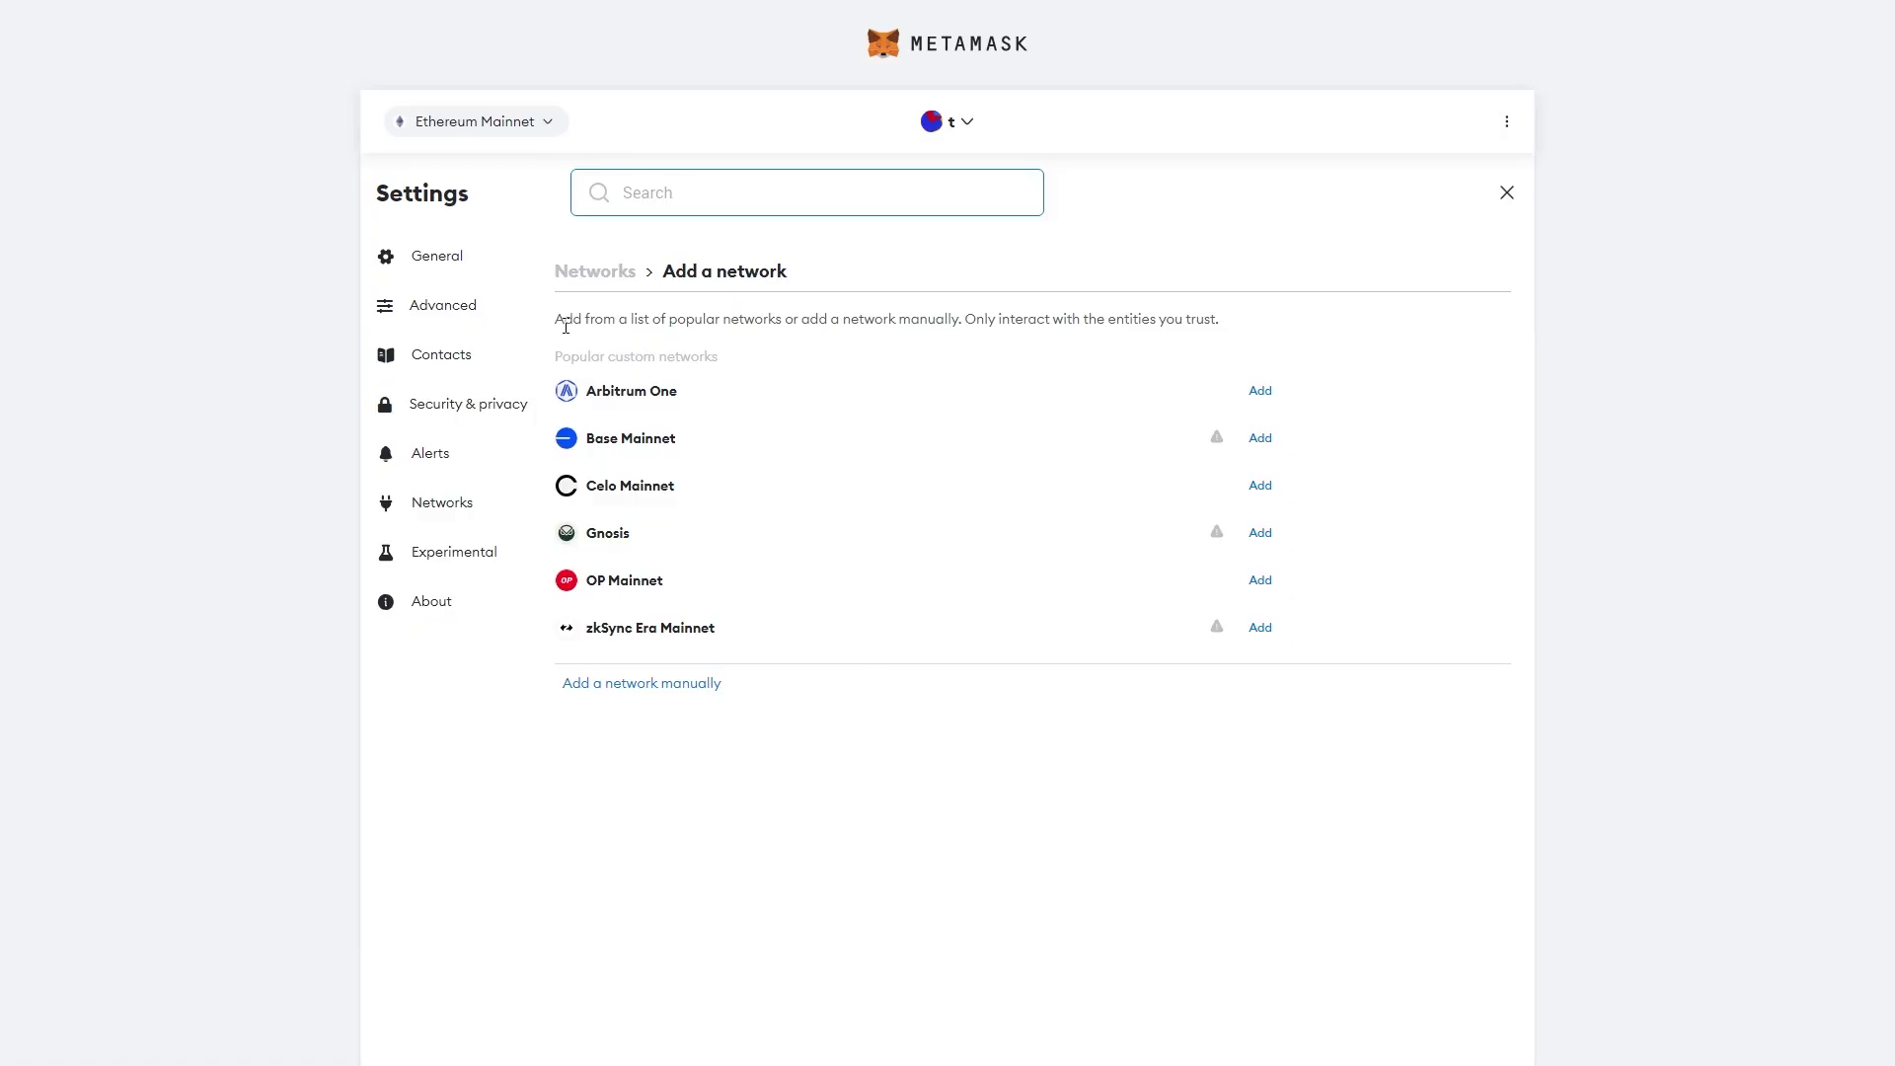
{"action": "left_click_drag", "start_coordinate": [565, 324], "coordinate": [1168, 319]}
{"action": "left_click", "coordinate": [1266, 321]}
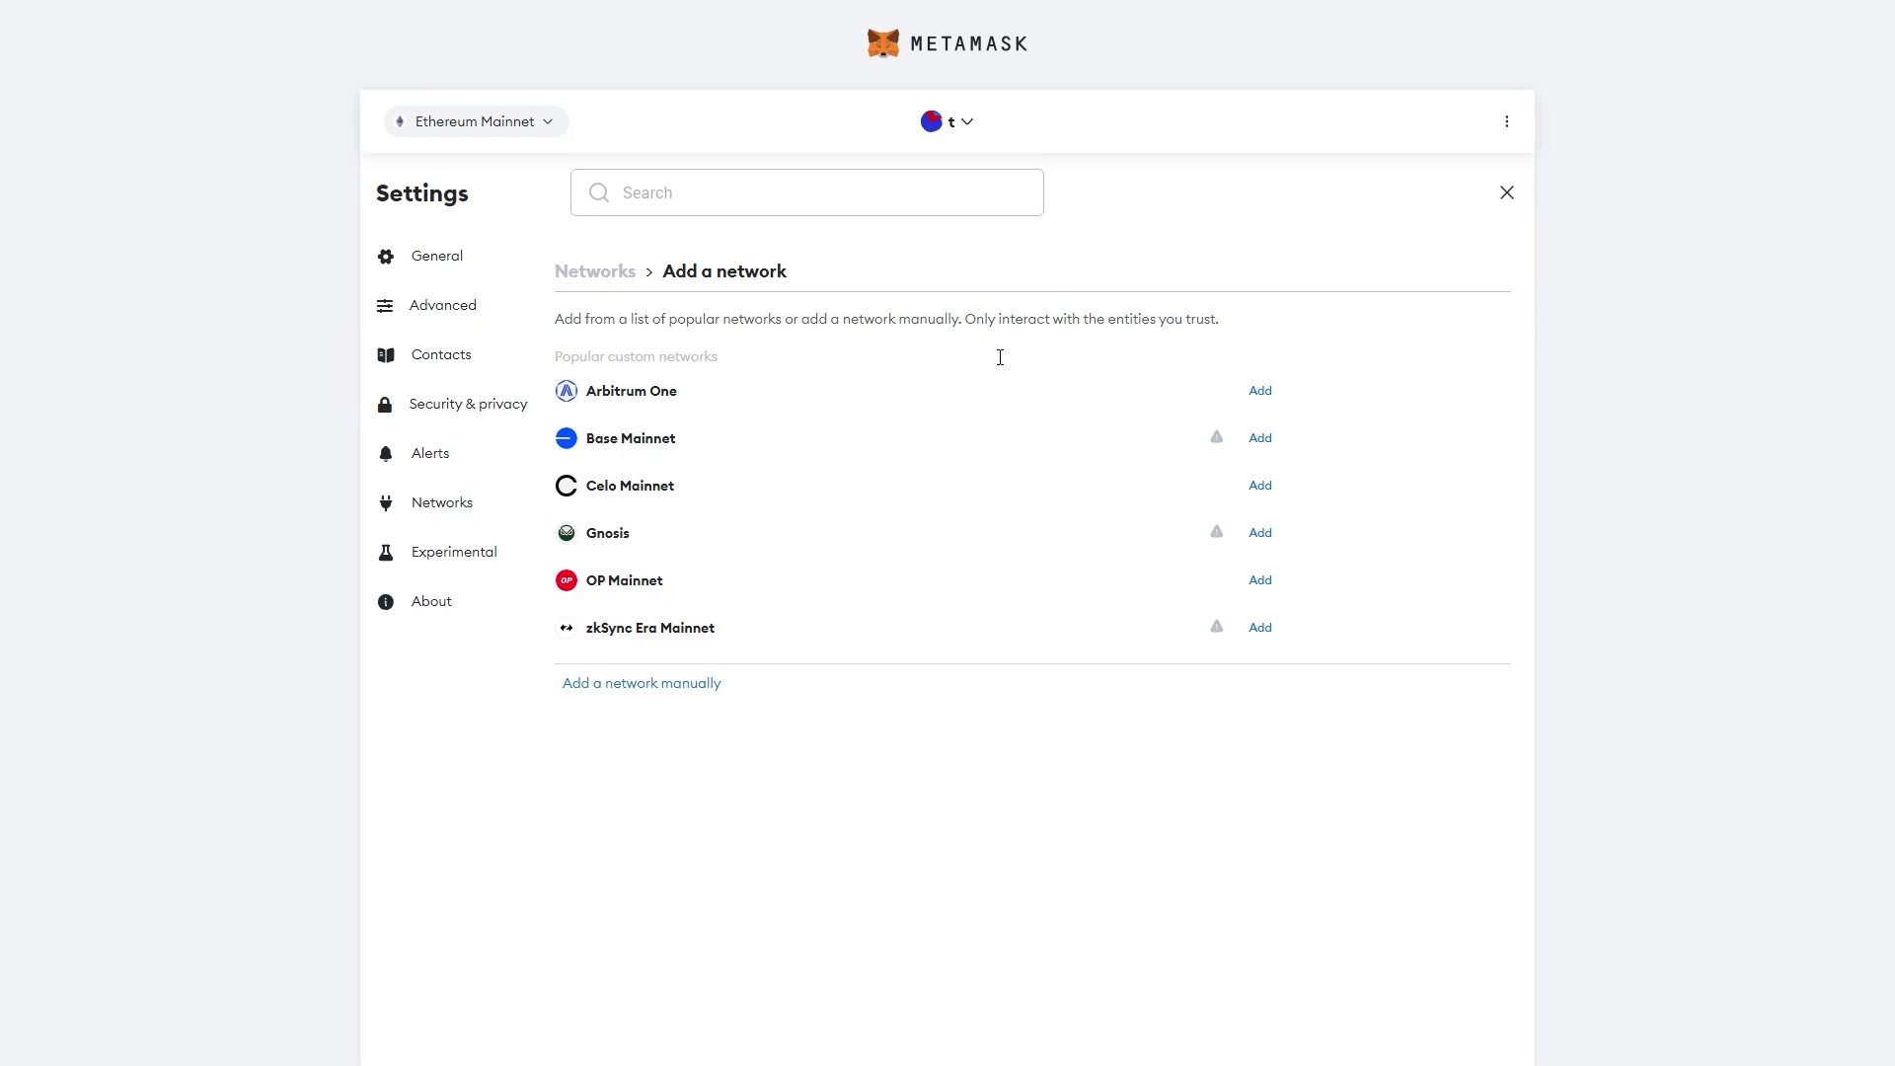
{"action": "left_click_drag", "start_coordinate": [590, 390], "coordinate": [719, 392]}
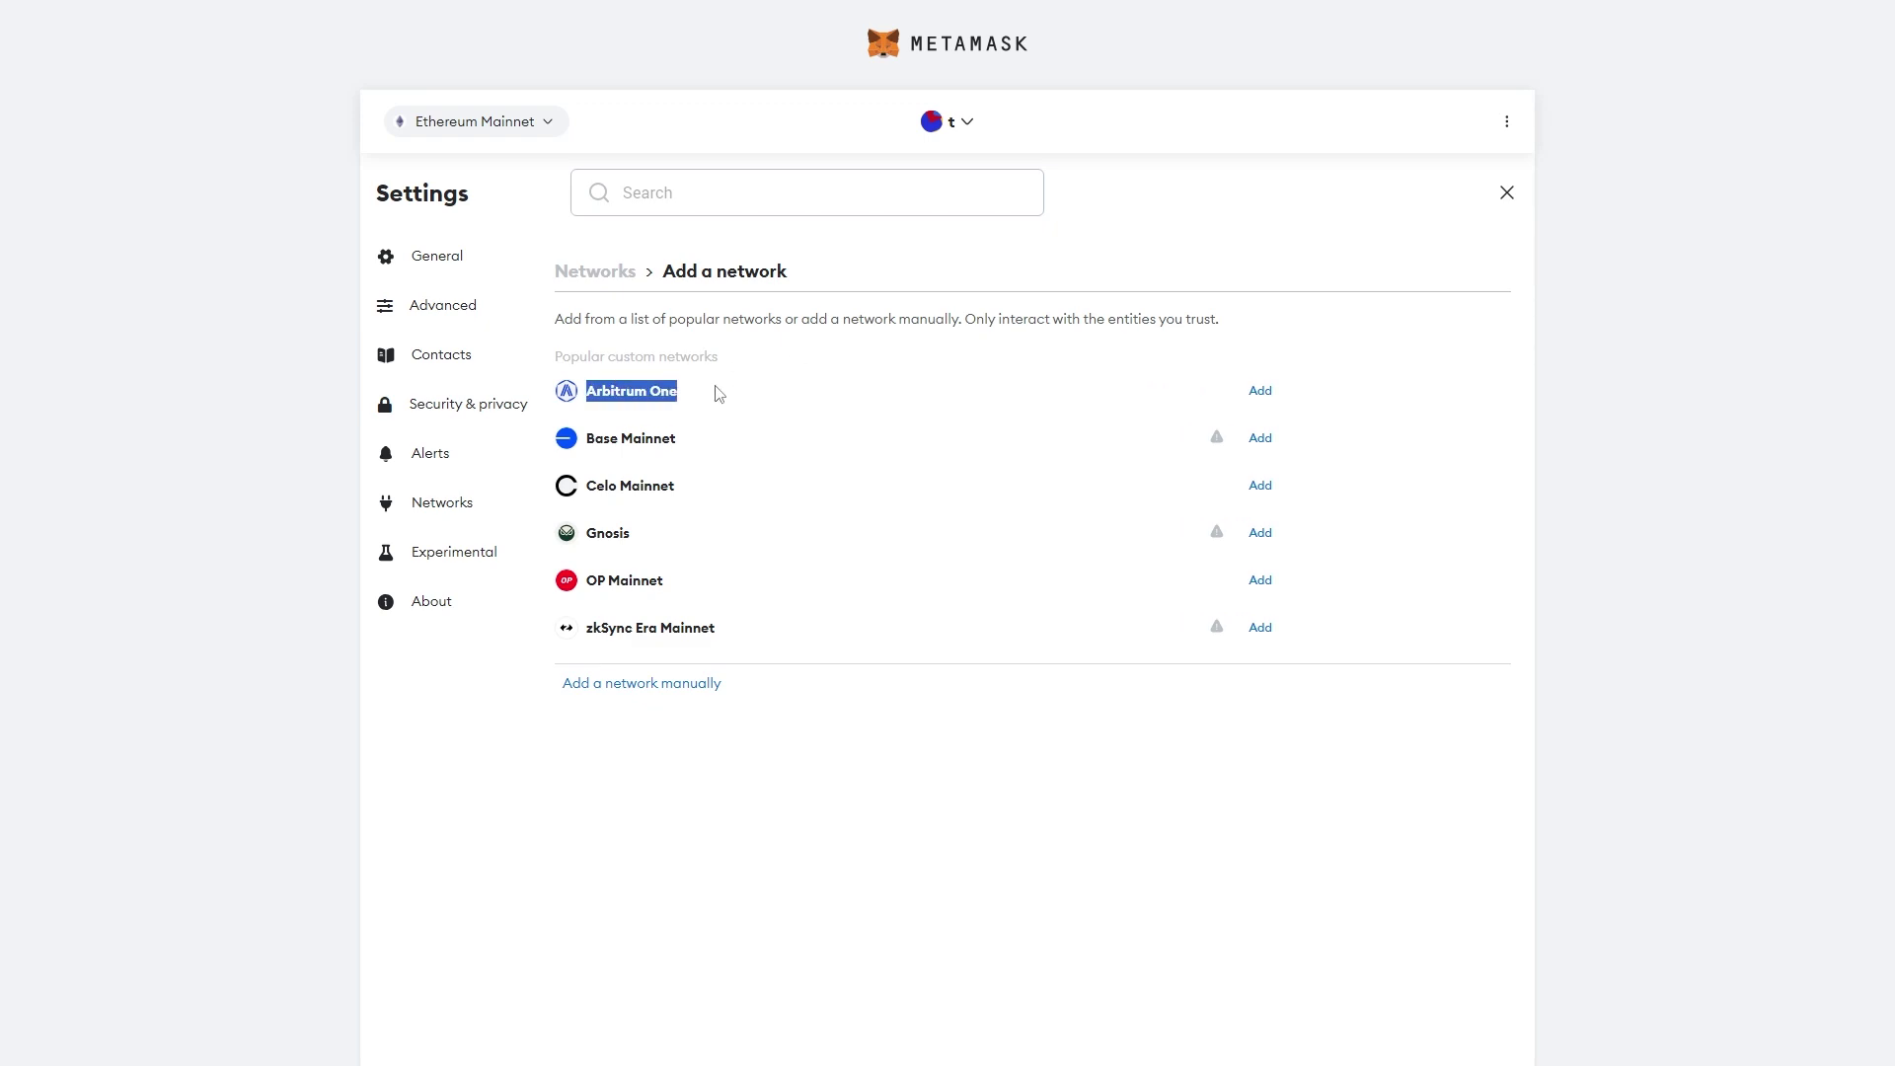
{"action": "left_click", "coordinate": [716, 393]}
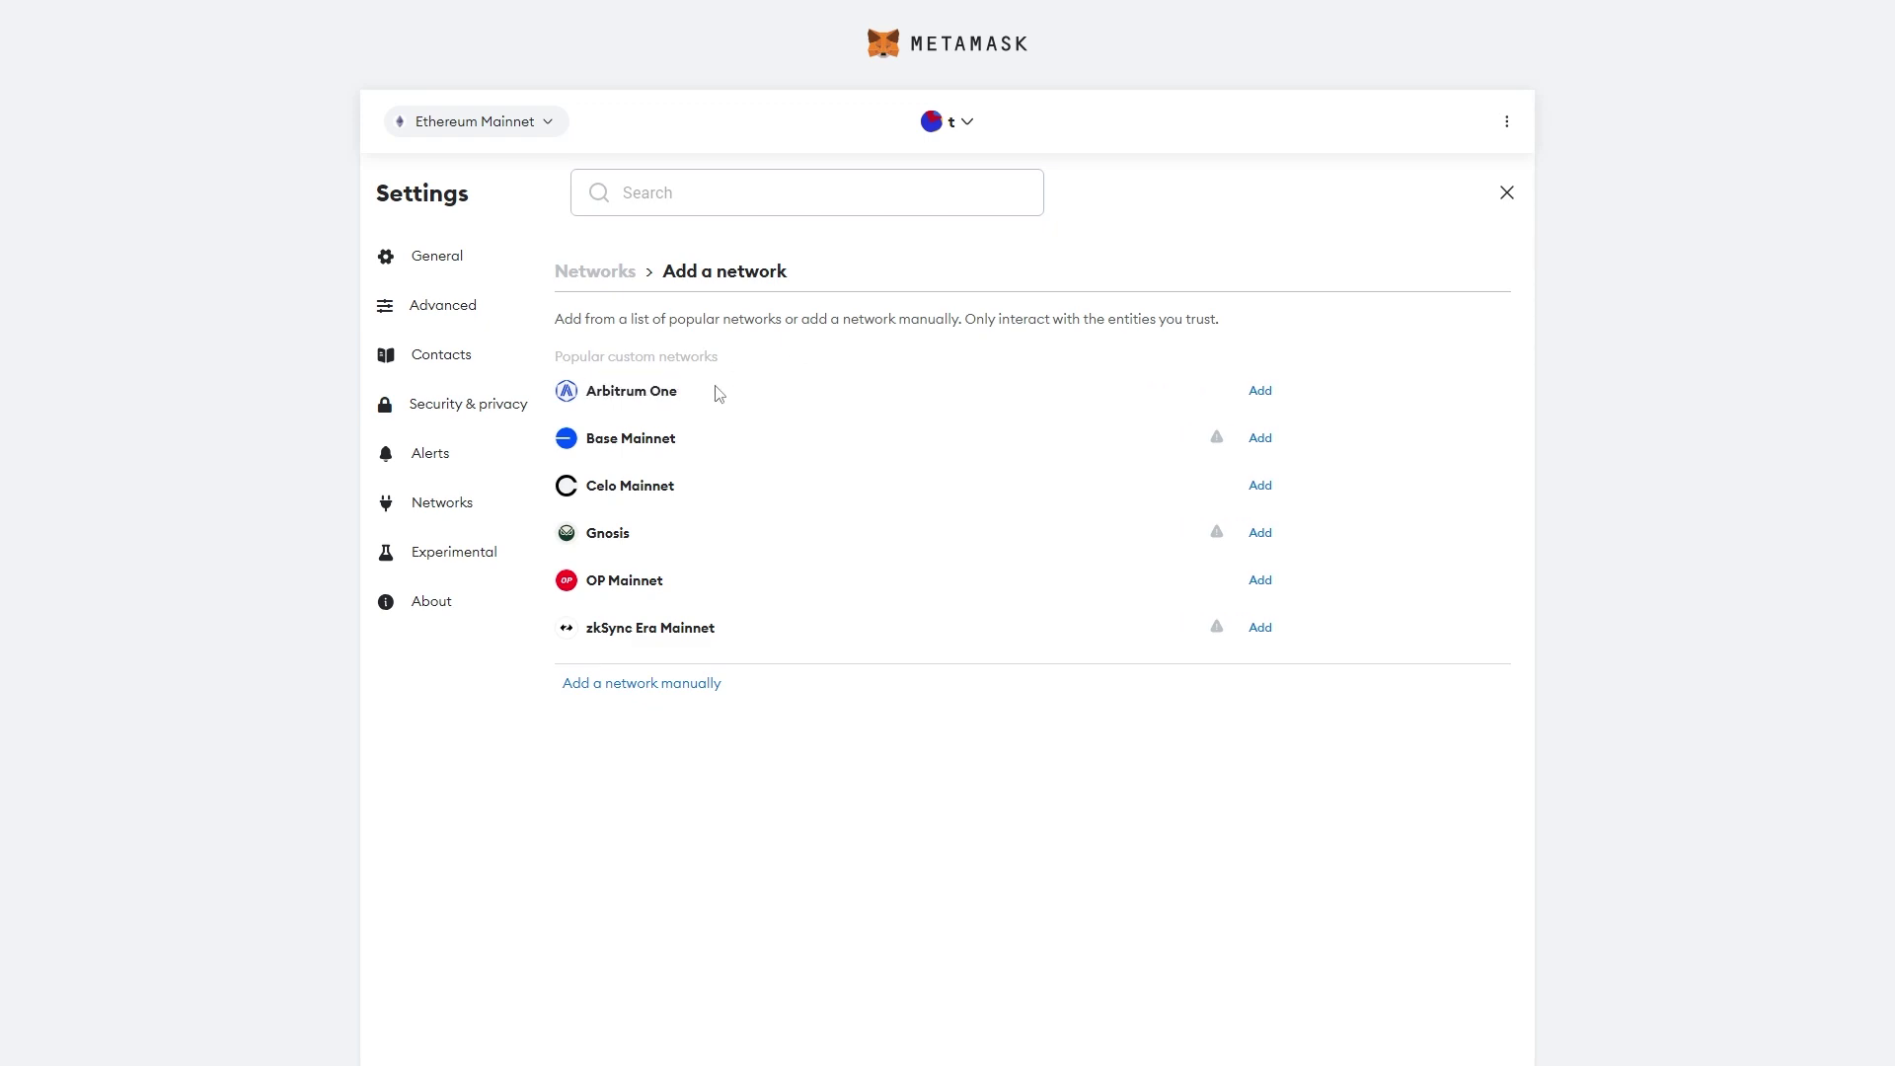
{"action": "left_click", "coordinate": [1259, 391]}
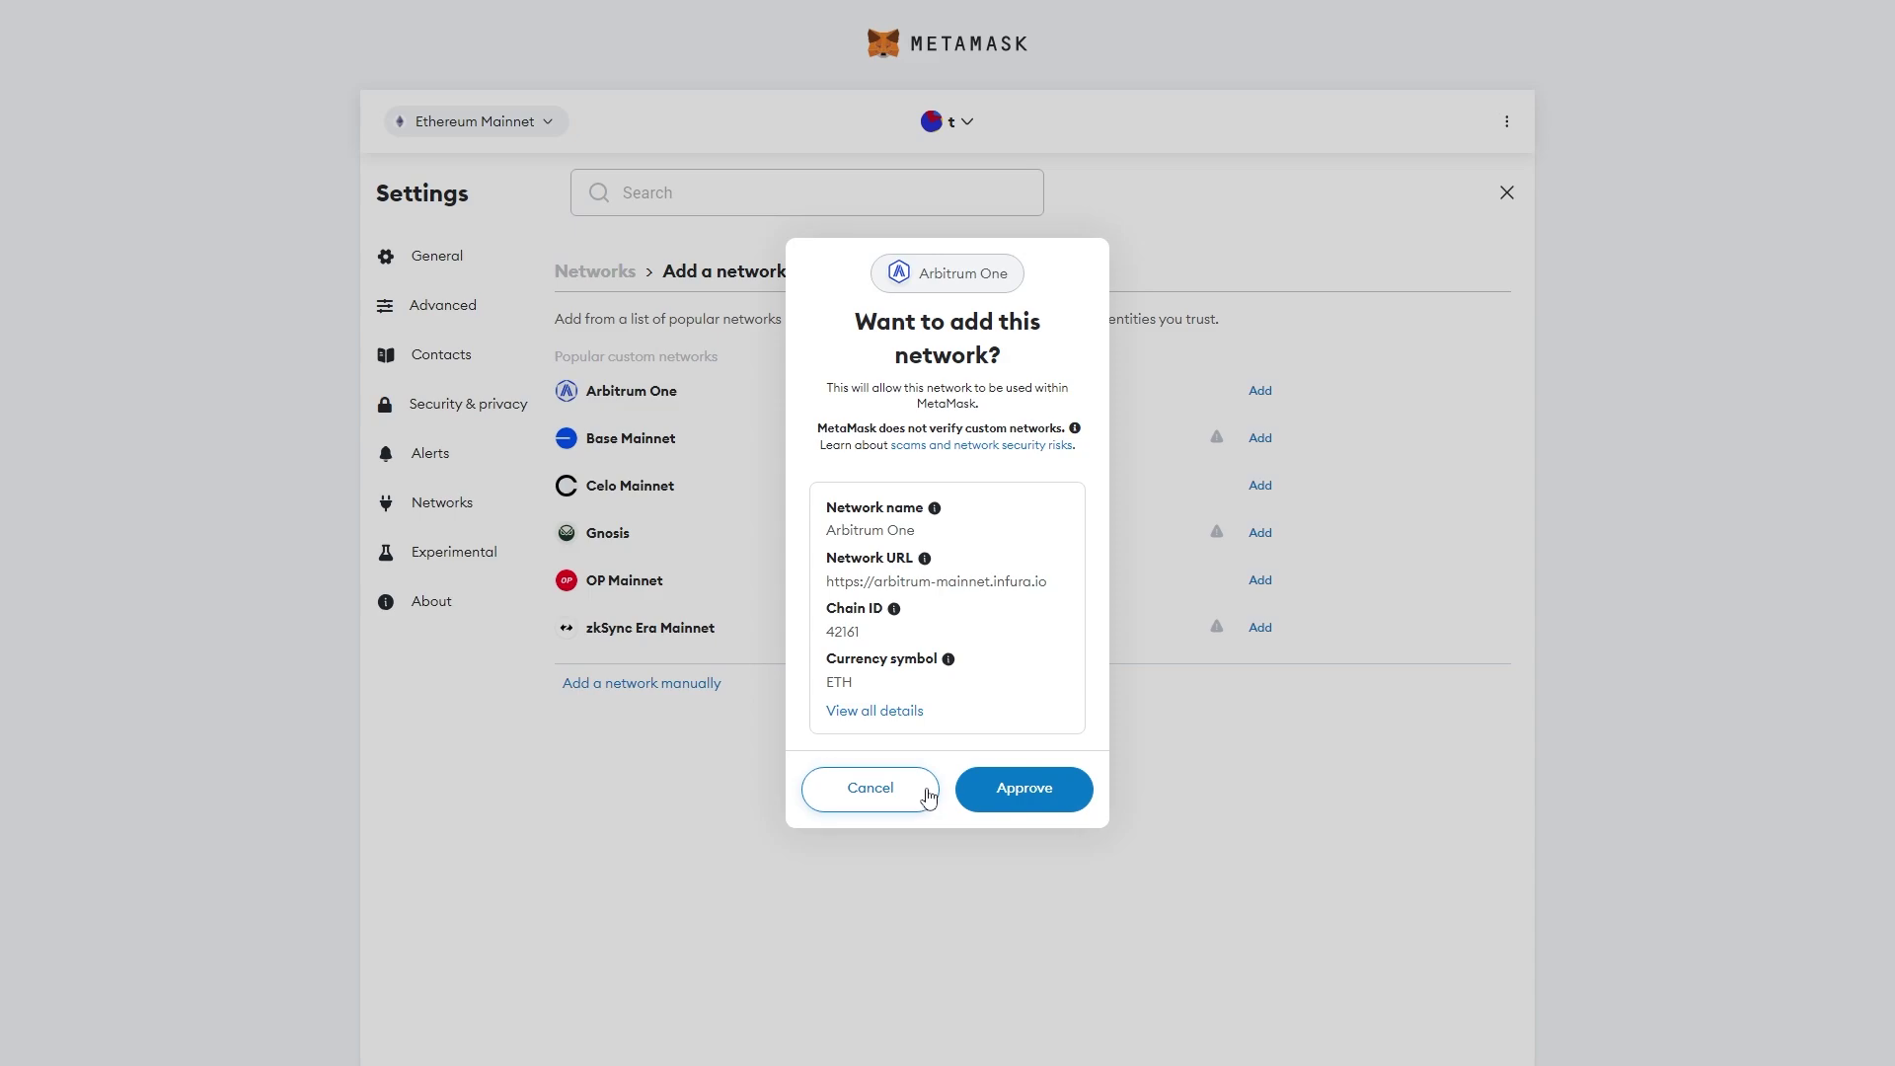
{"action": "left_click_drag", "start_coordinate": [827, 530], "coordinate": [1042, 711]}
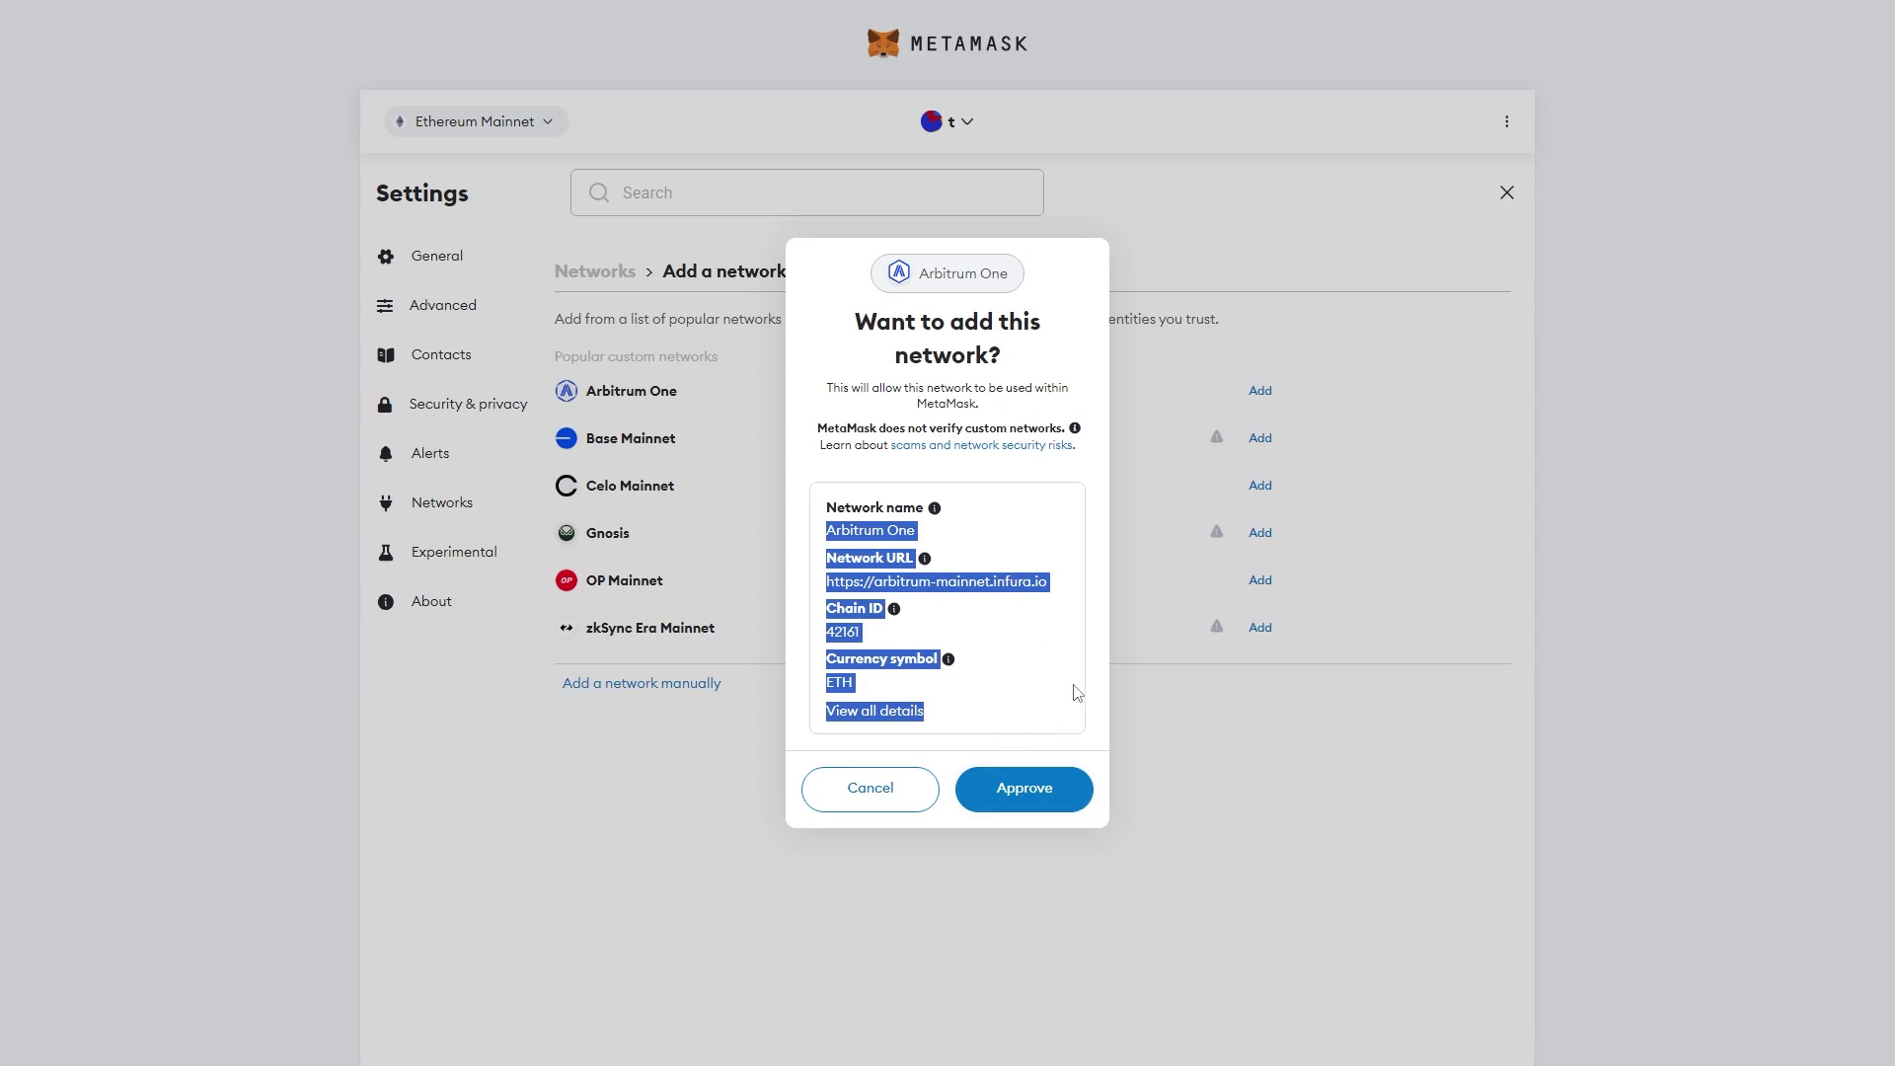
{"action": "key", "text": "Escape"}
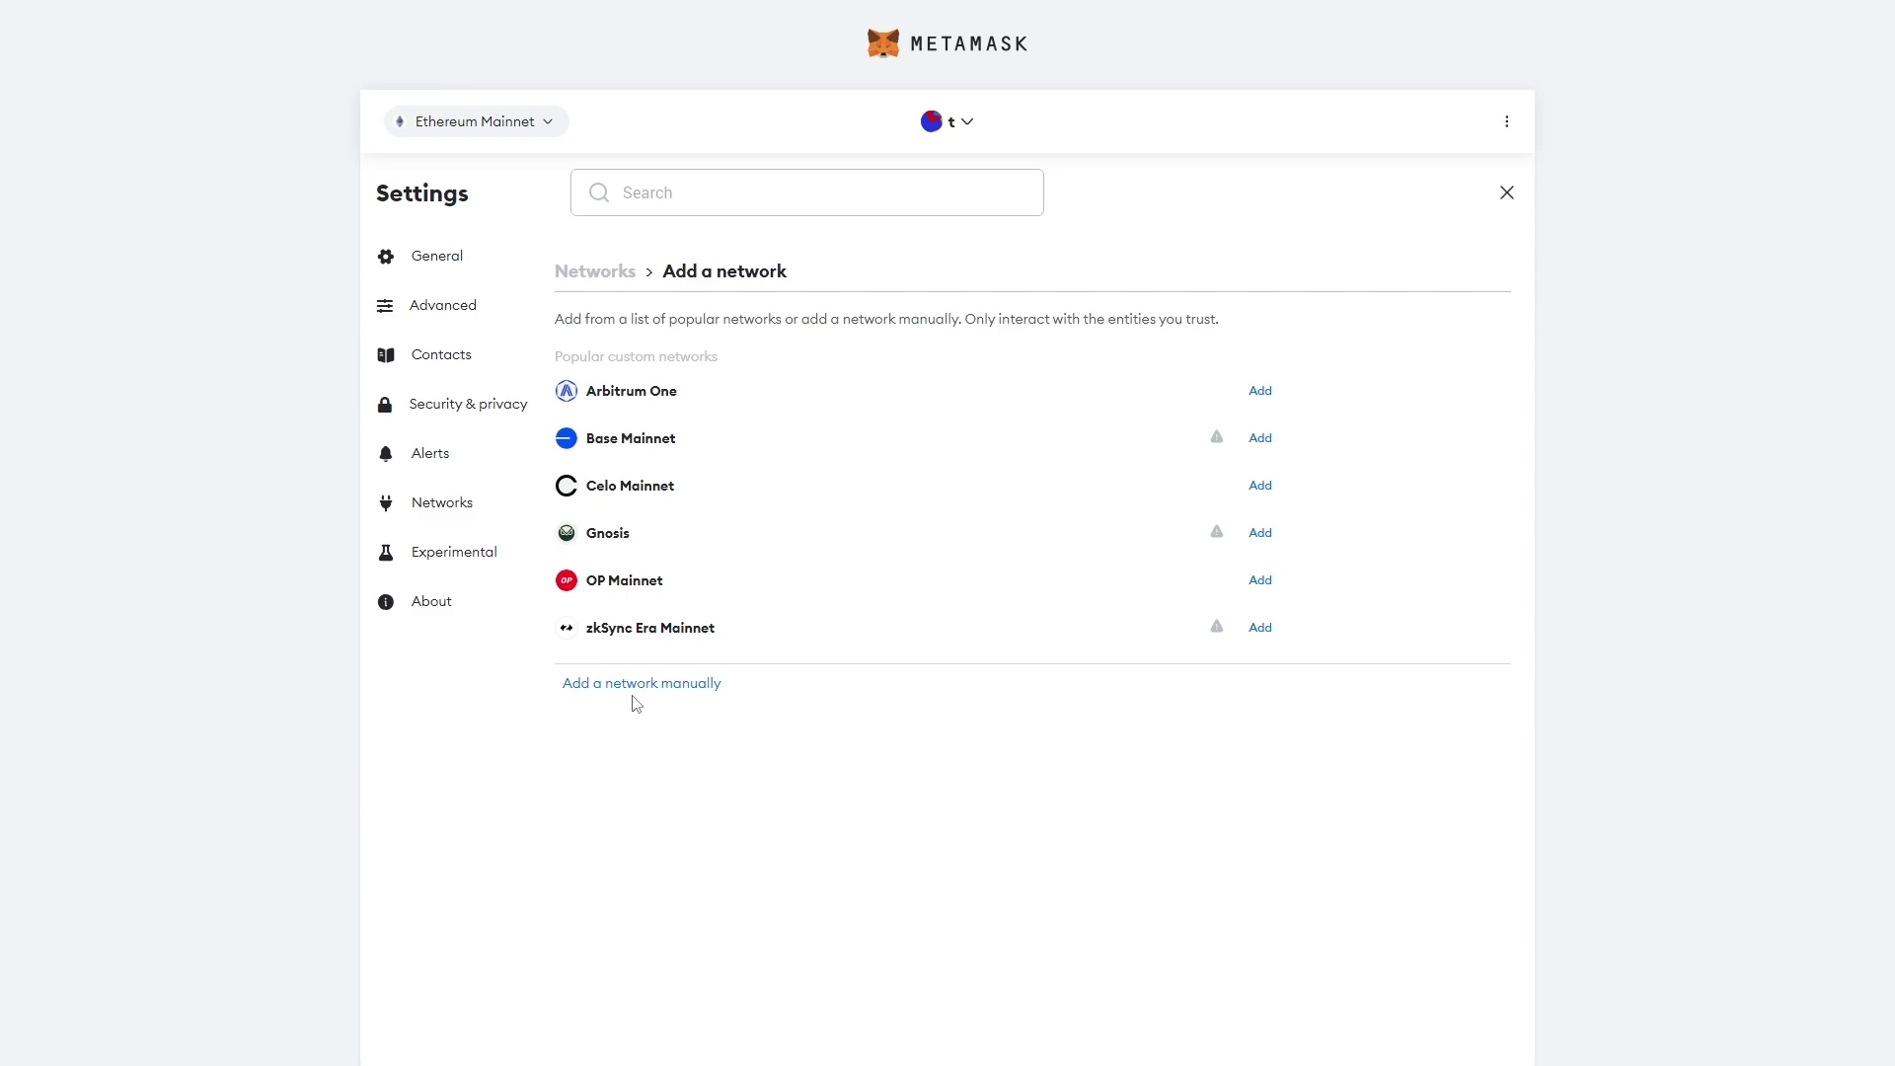
Step: Open the manual network form and go over its RPC URL, Chain ID, symbol and explorer fields
{"action": "left_click", "coordinate": [633, 689]}
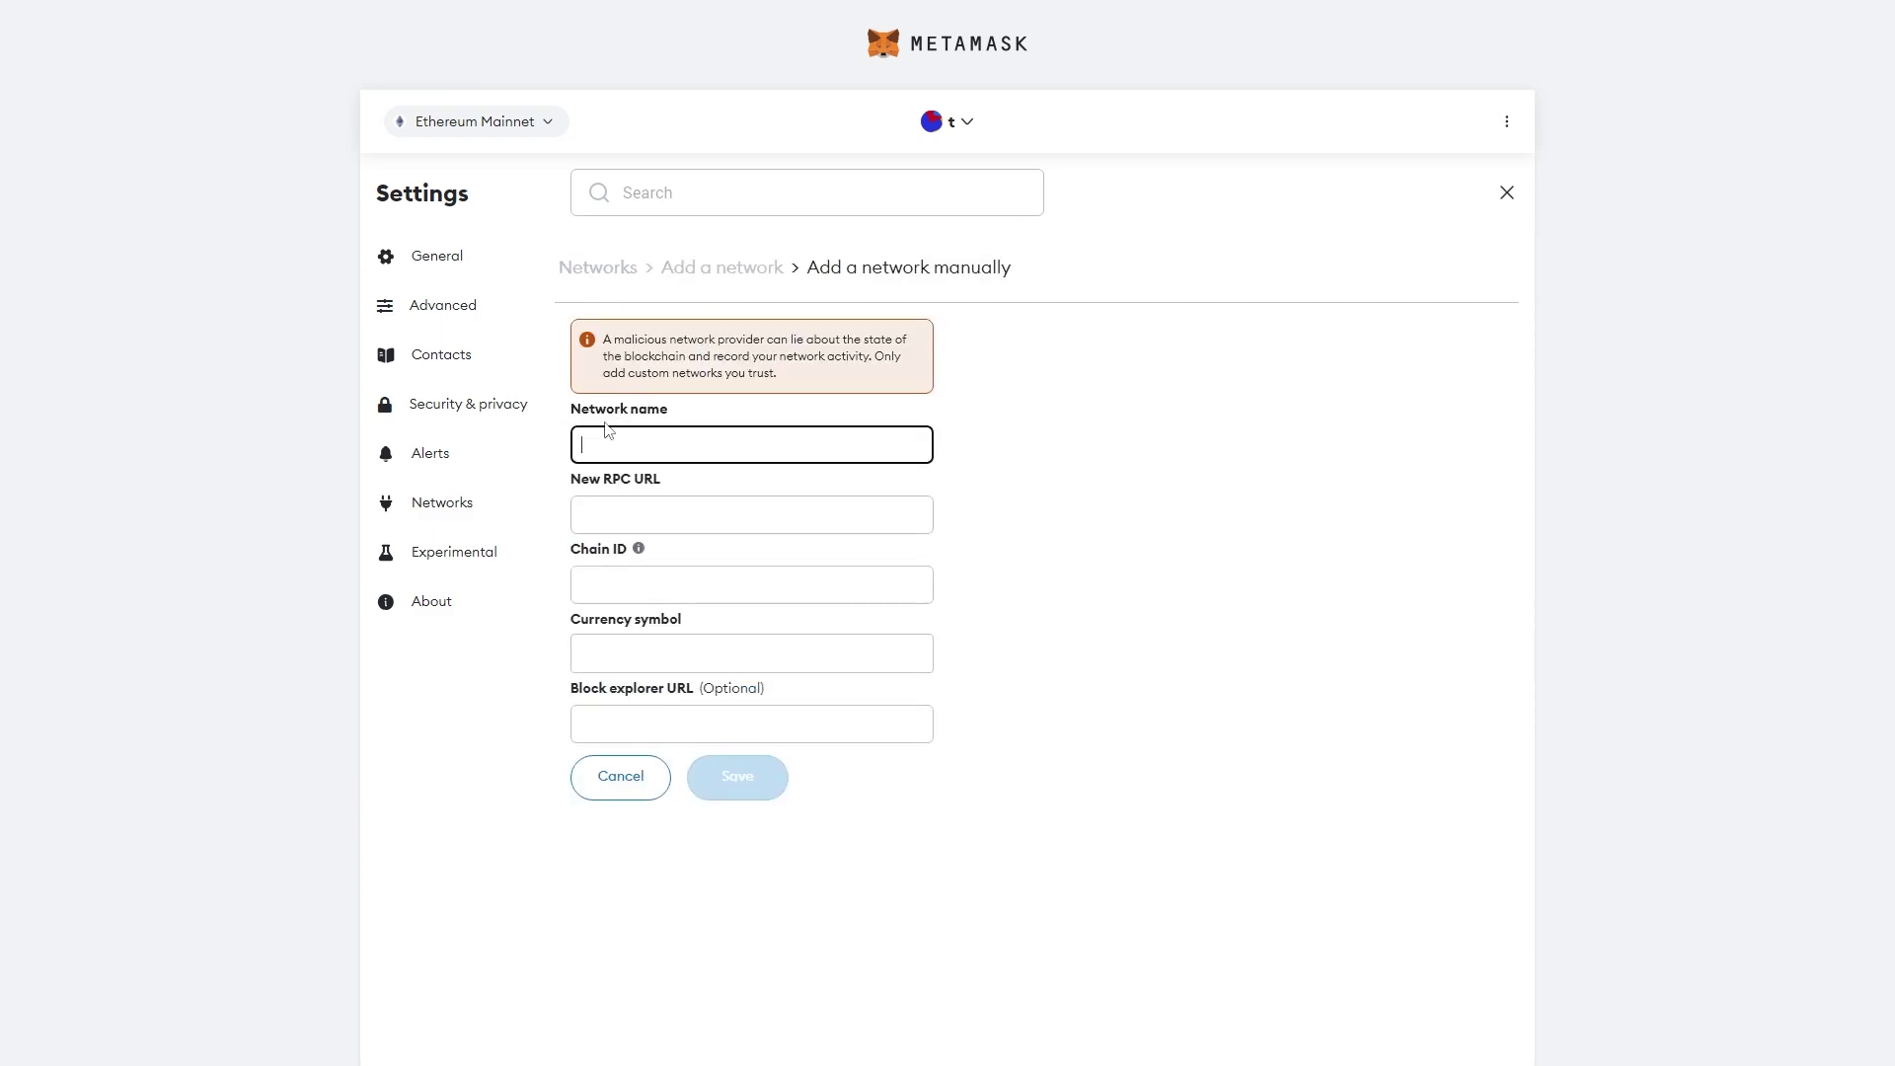
{"action": "left_click", "coordinate": [725, 522]}
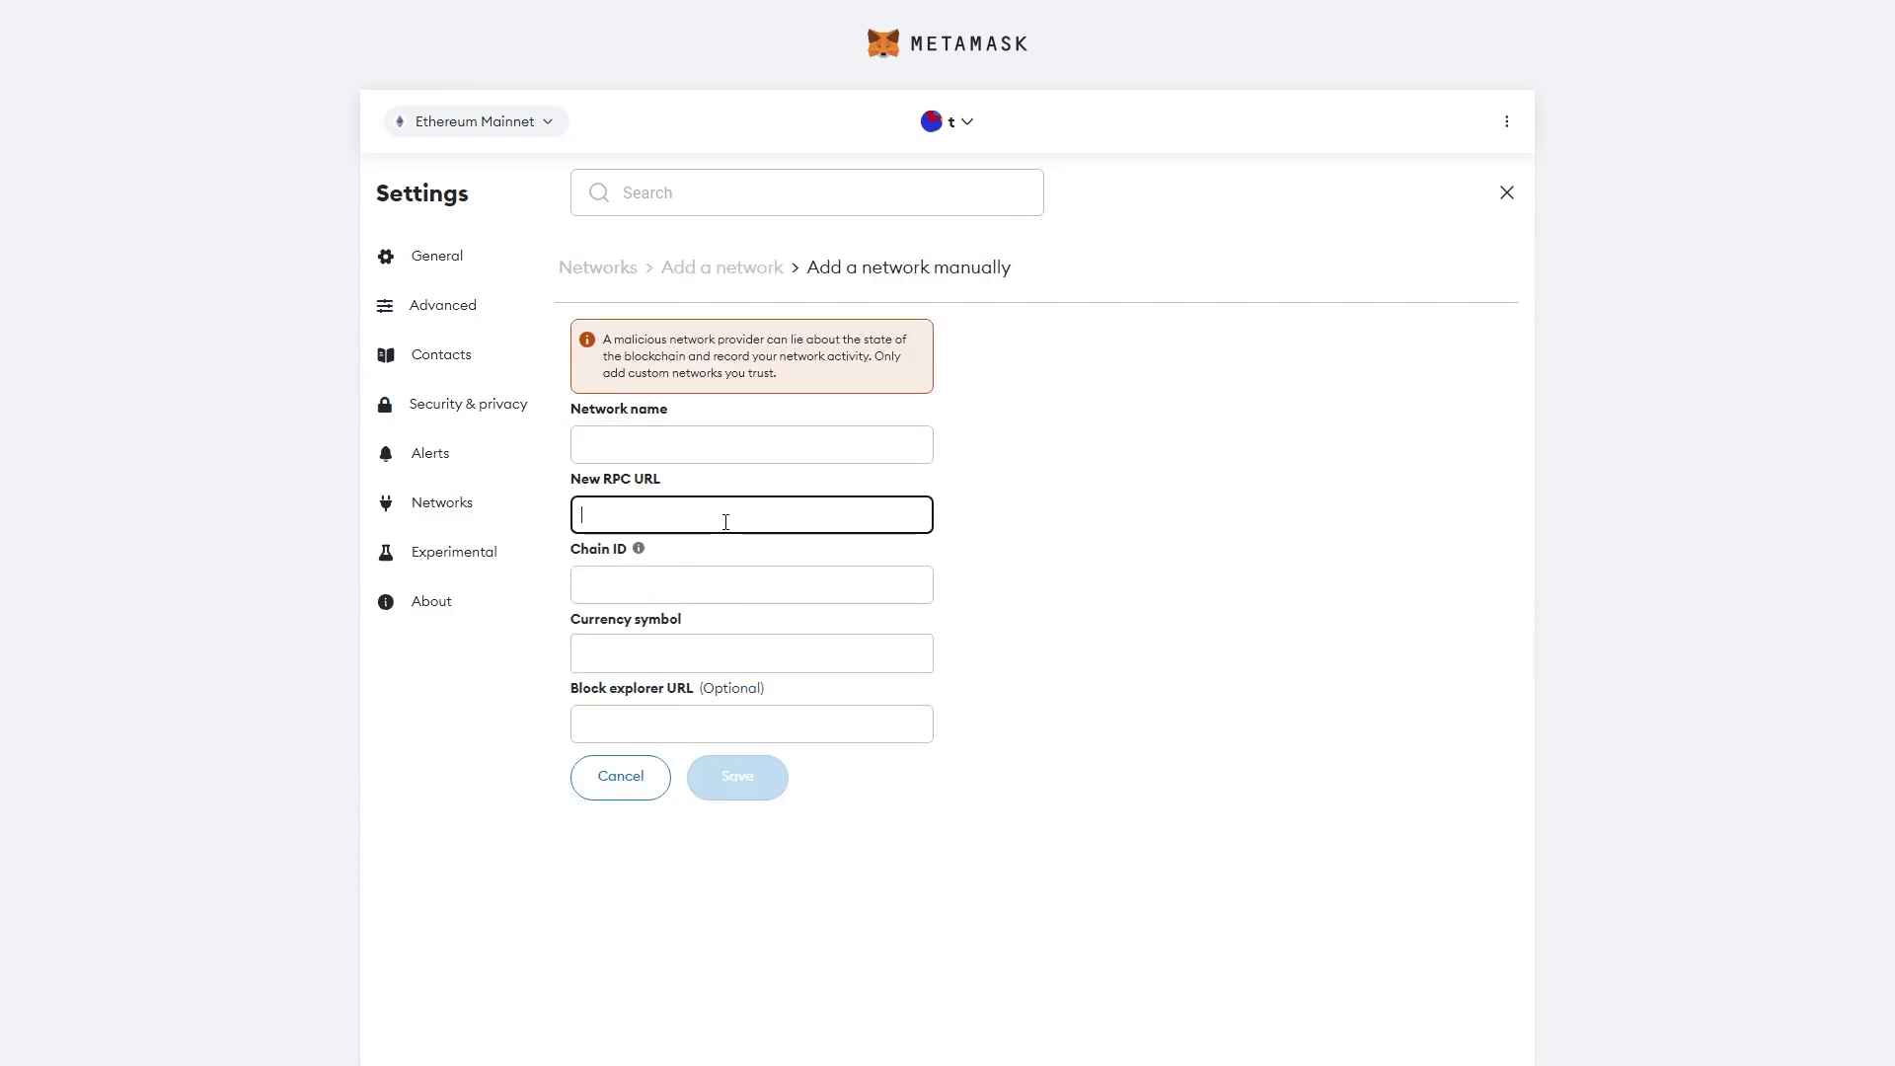
{"action": "left_click", "coordinate": [690, 575]}
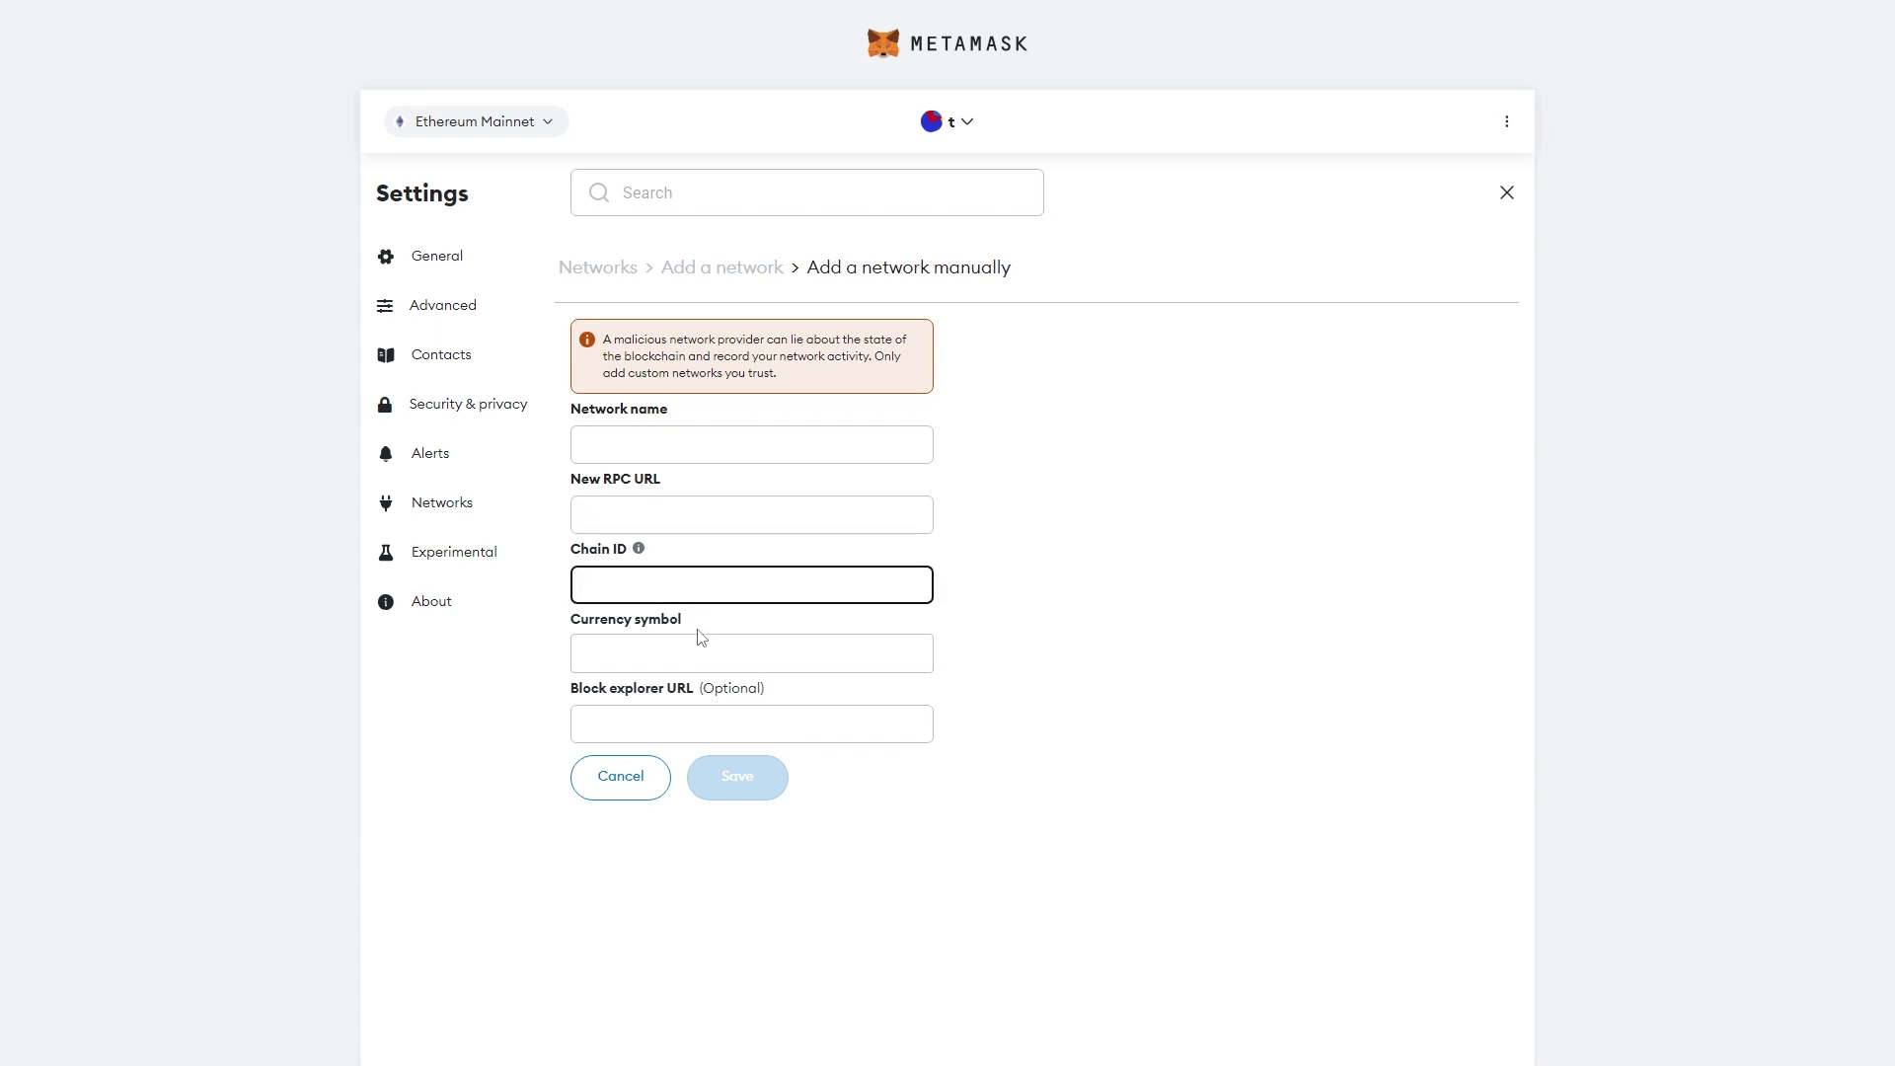
{"action": "left_click", "coordinate": [597, 635]}
{"action": "left_click_drag", "start_coordinate": [566, 630], "coordinate": [752, 636]}
{"action": "mouse_move", "coordinate": [590, 696]}
{"action": "left_mouse_down"}
{"action": "mouse_move", "coordinate": [607, 715]}
{"action": "mouse_move", "coordinate": [693, 706]}
{"action": "left_mouse_up"}
{"action": "left_click", "coordinate": [1059, 725]}
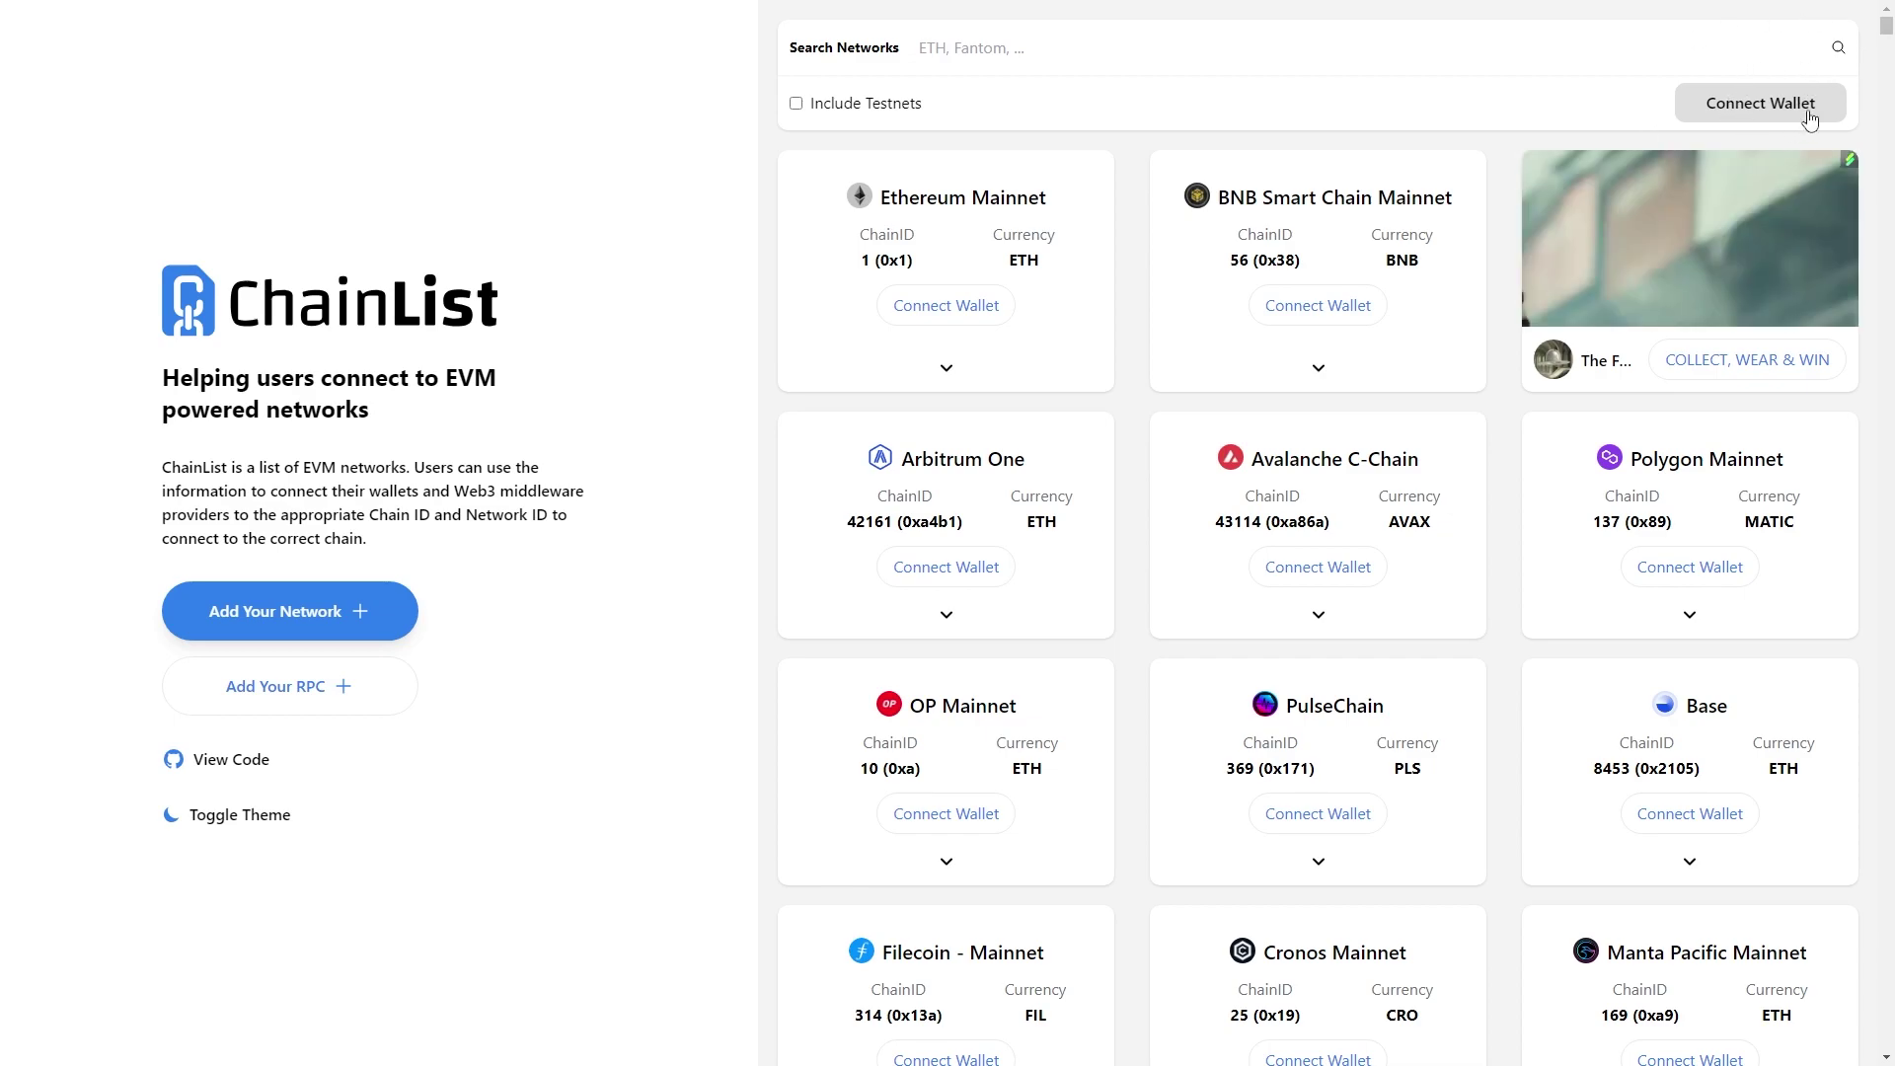
Step: Connect the wallet to ChainList and filter its directory with the search 'arbitrum'
{"action": "left_click", "coordinate": [1778, 104]}
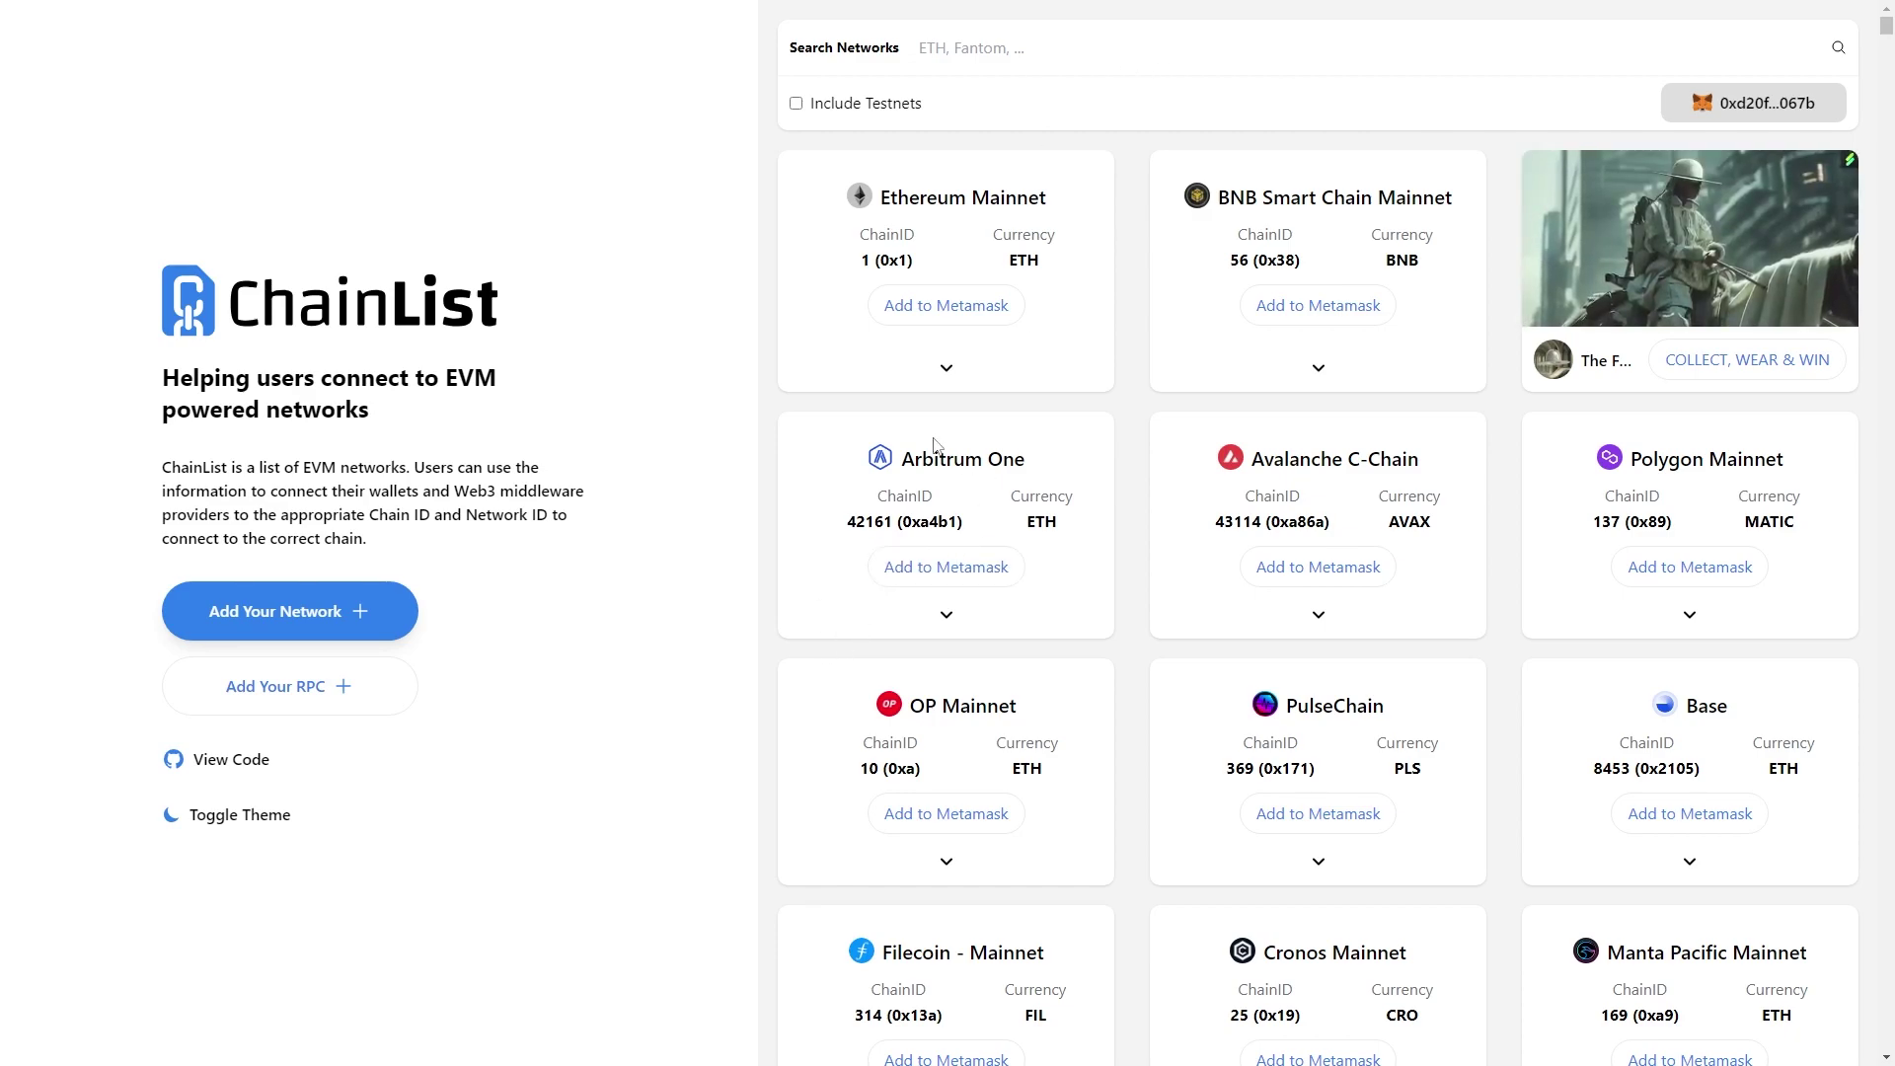
{"action": "triple_click", "coordinate": [1027, 461]}
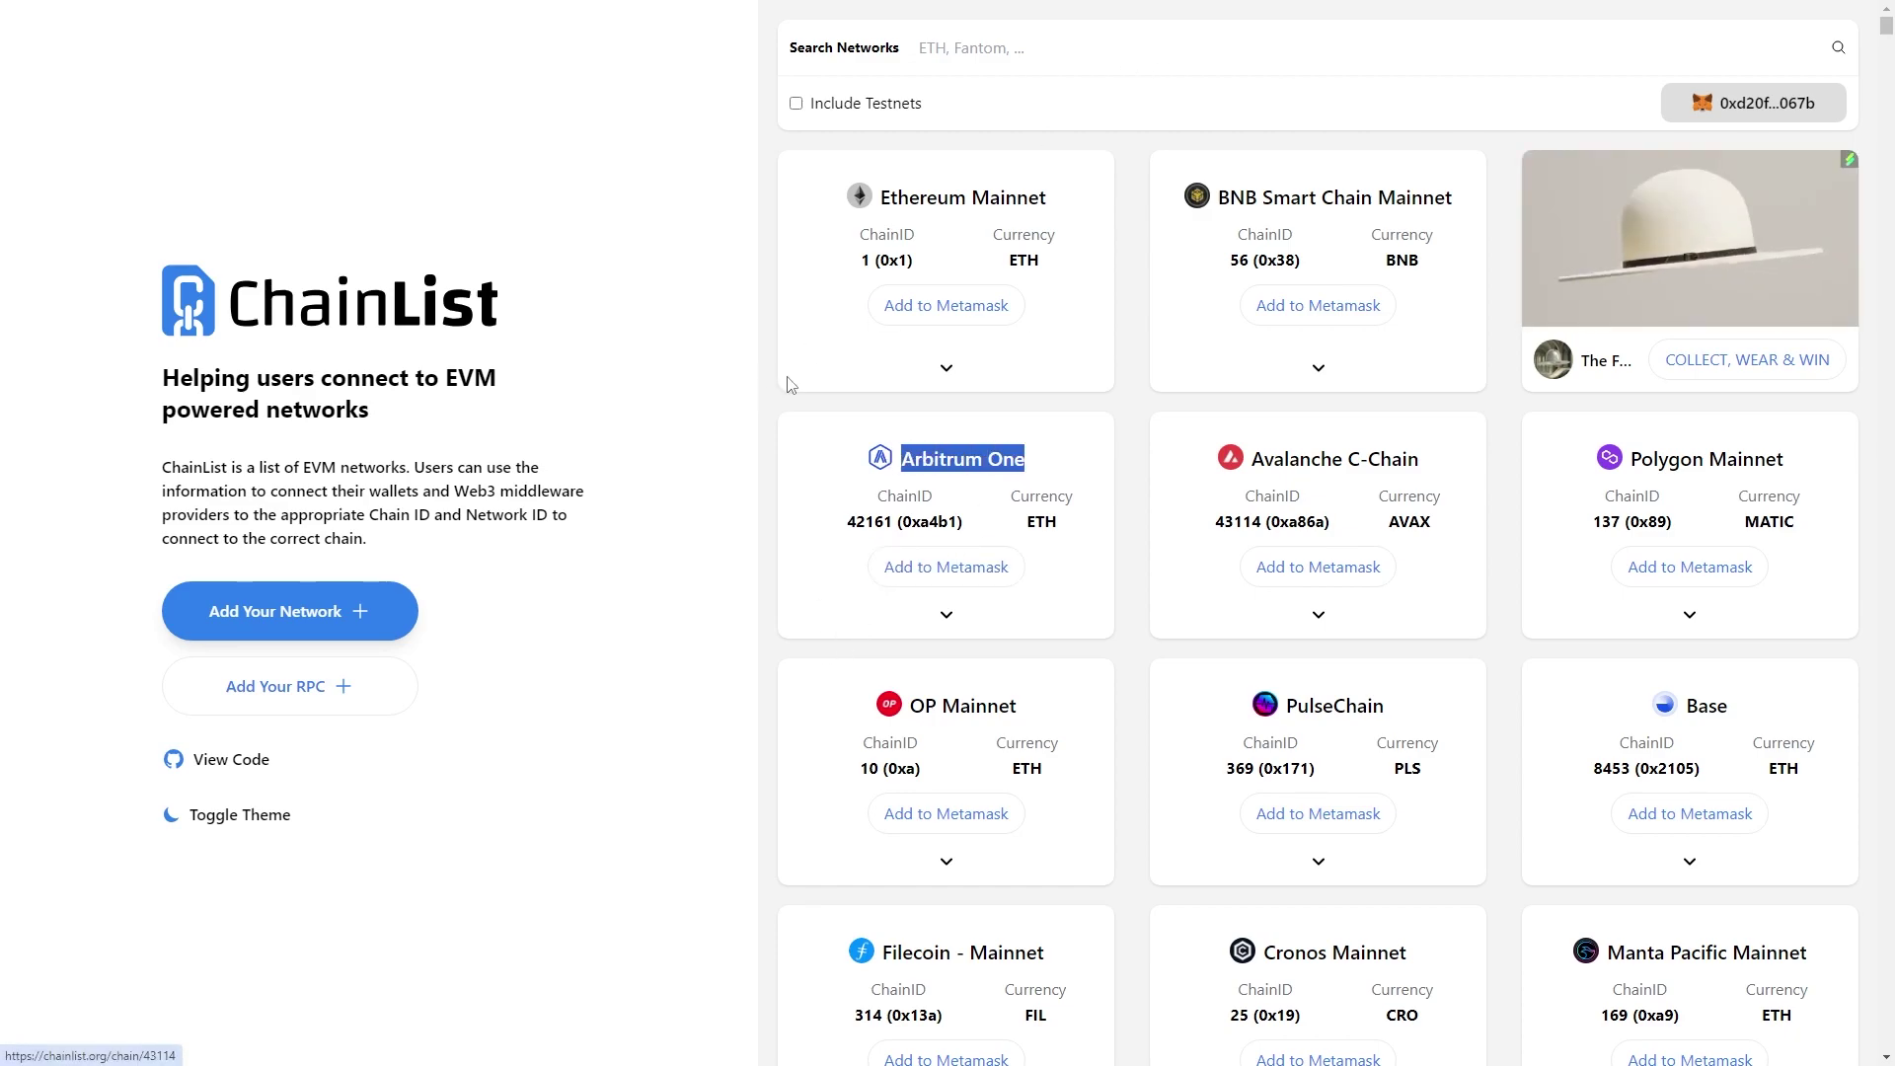
{"action": "left_click", "coordinate": [1007, 48]}
{"action": "type", "text": "arb8t"}
{"action": "key", "text": "BackSpace"}
{"action": "key", "text": "BackSpace"}
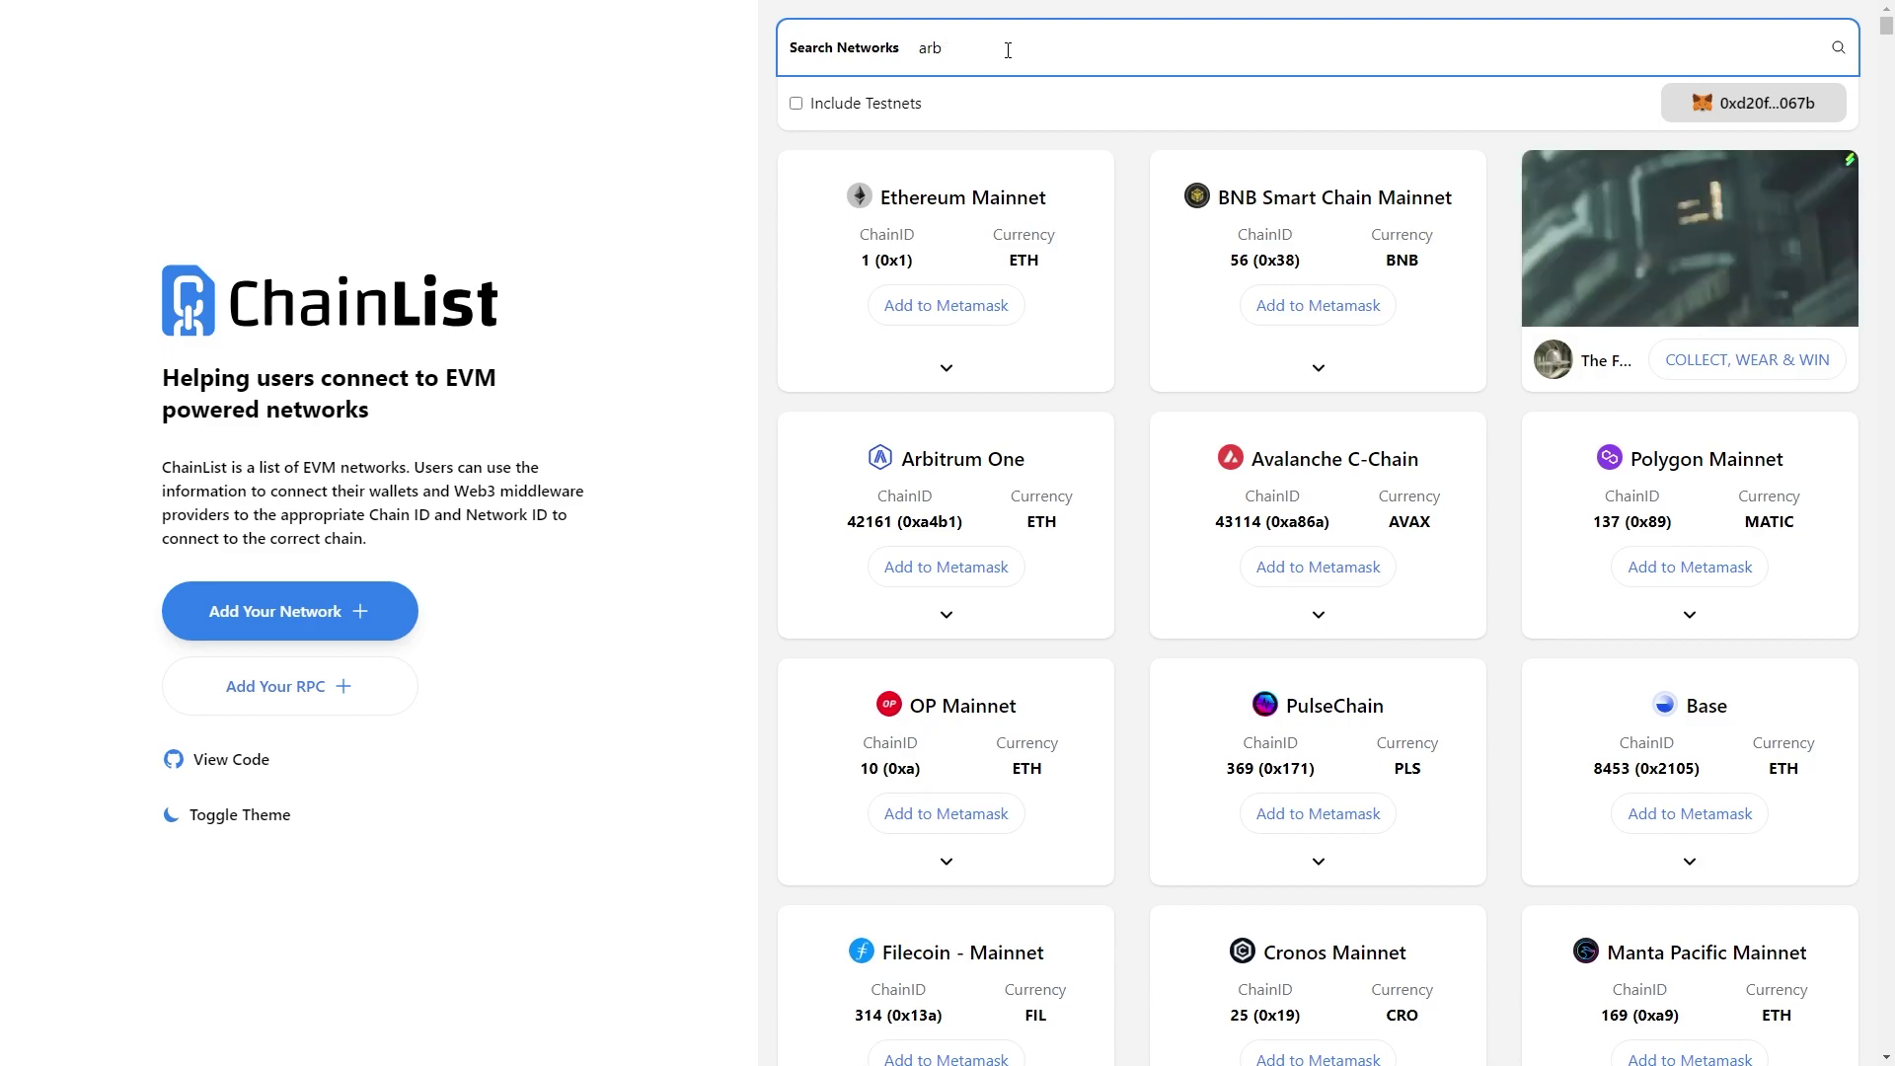
{"action": "type", "text": "itrum"}
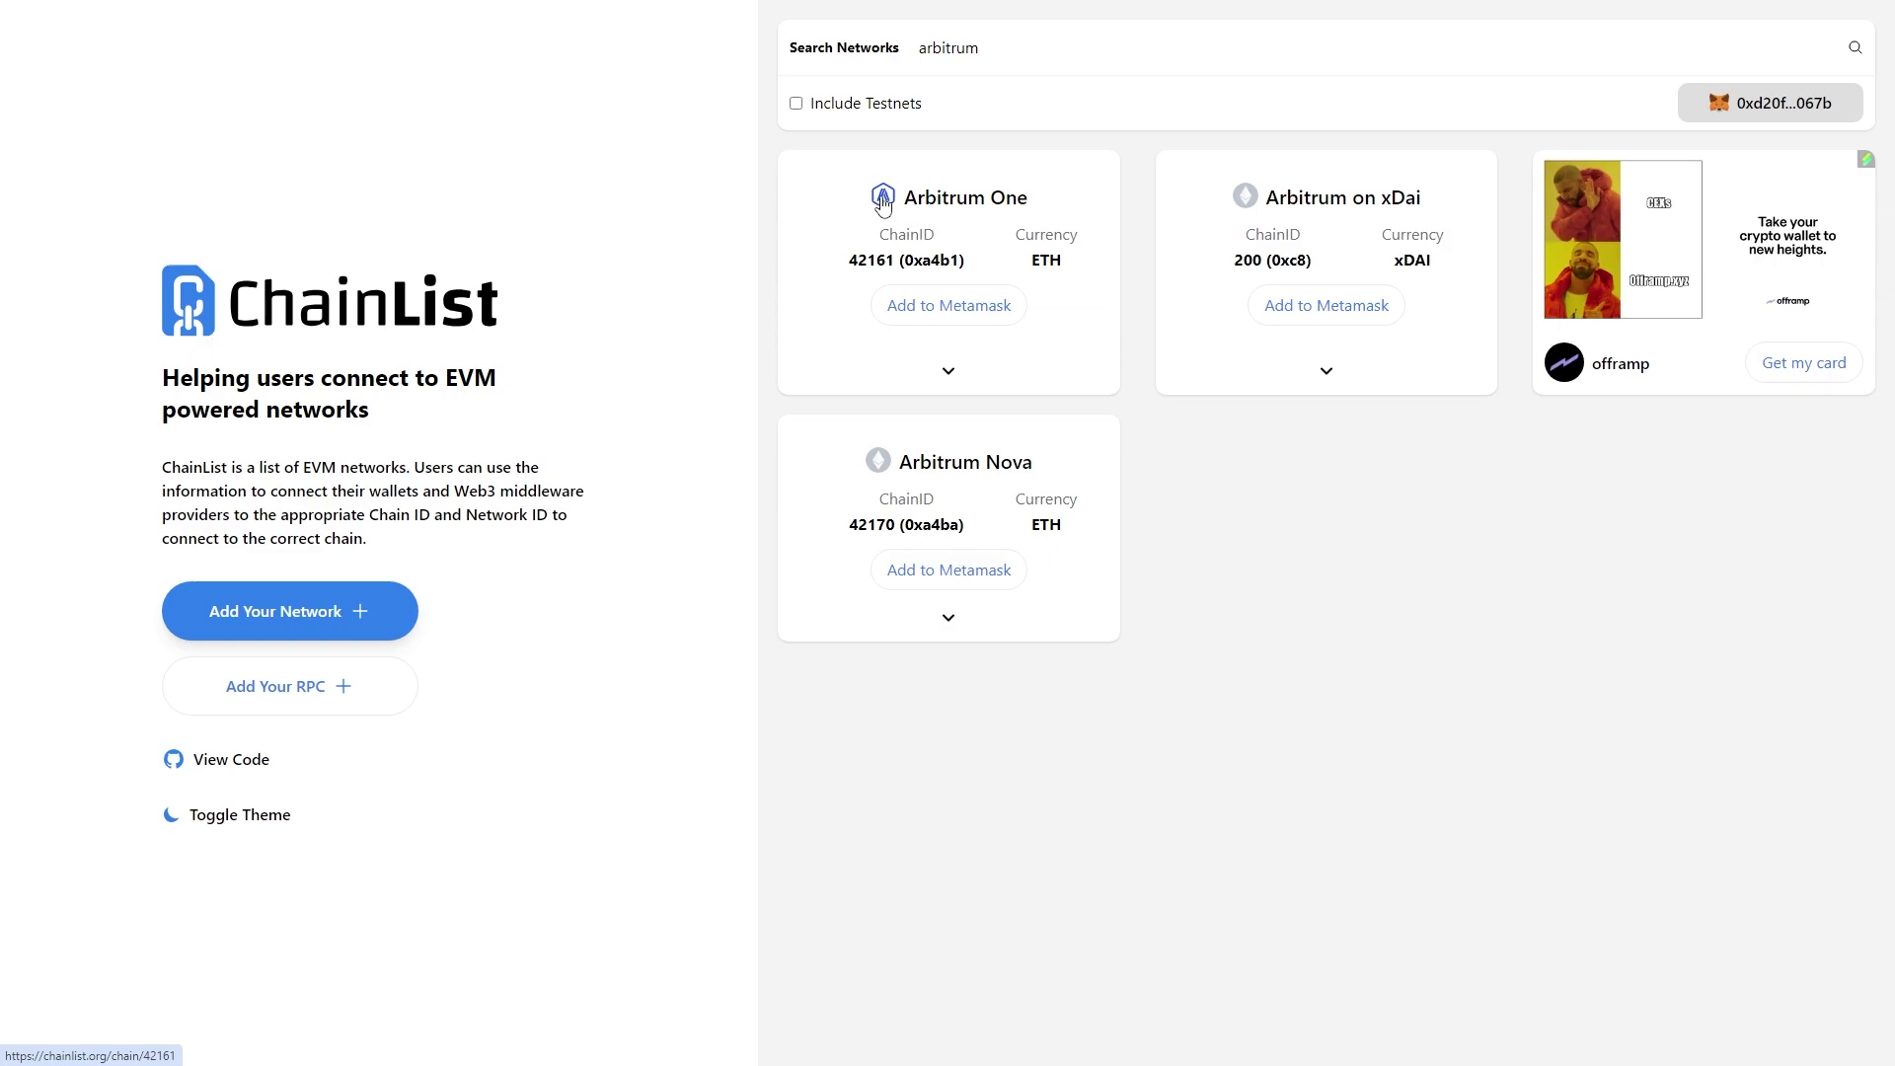
Step: Send Arbitrum One from ChainList and approve Arbitrum LlamaNodes (chain 42161) in MetaMask
{"action": "left_click", "coordinate": [926, 304]}
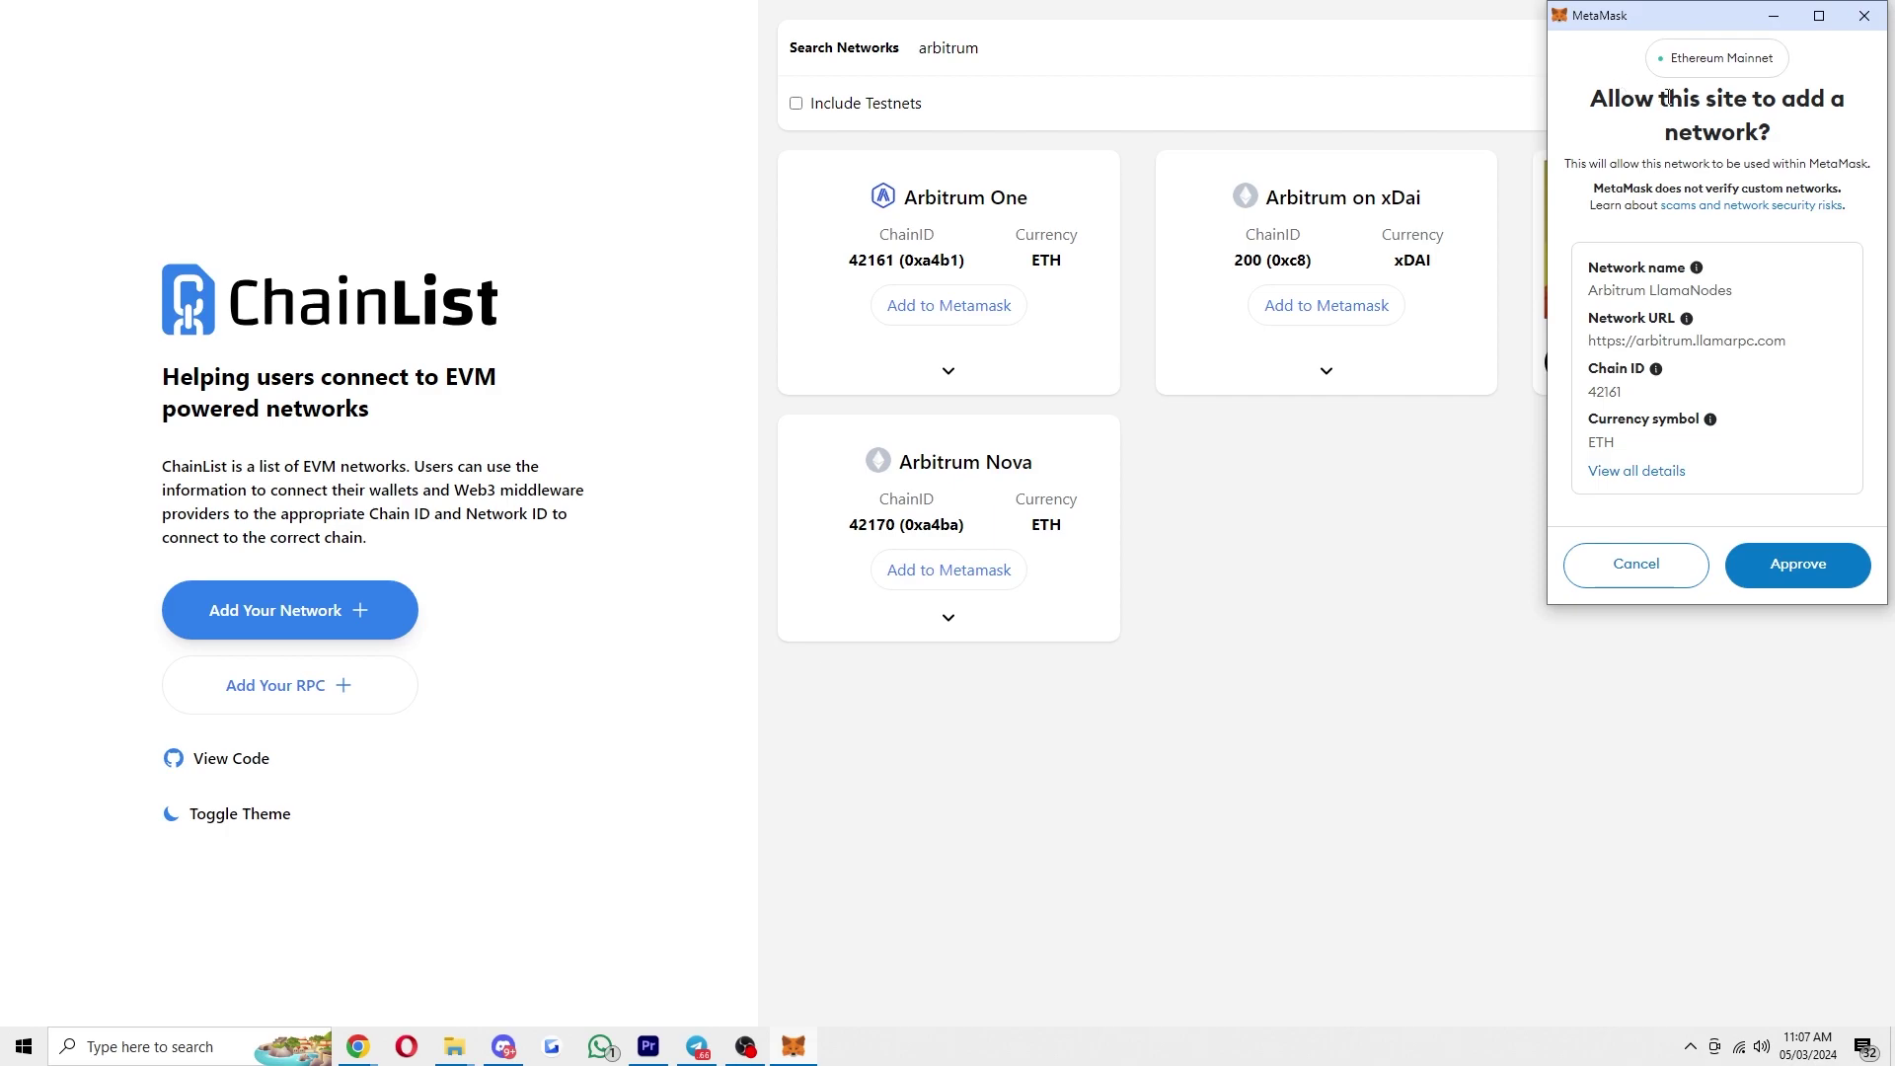
{"action": "left_click_drag", "start_coordinate": [1566, 296], "coordinate": [1740, 300]}
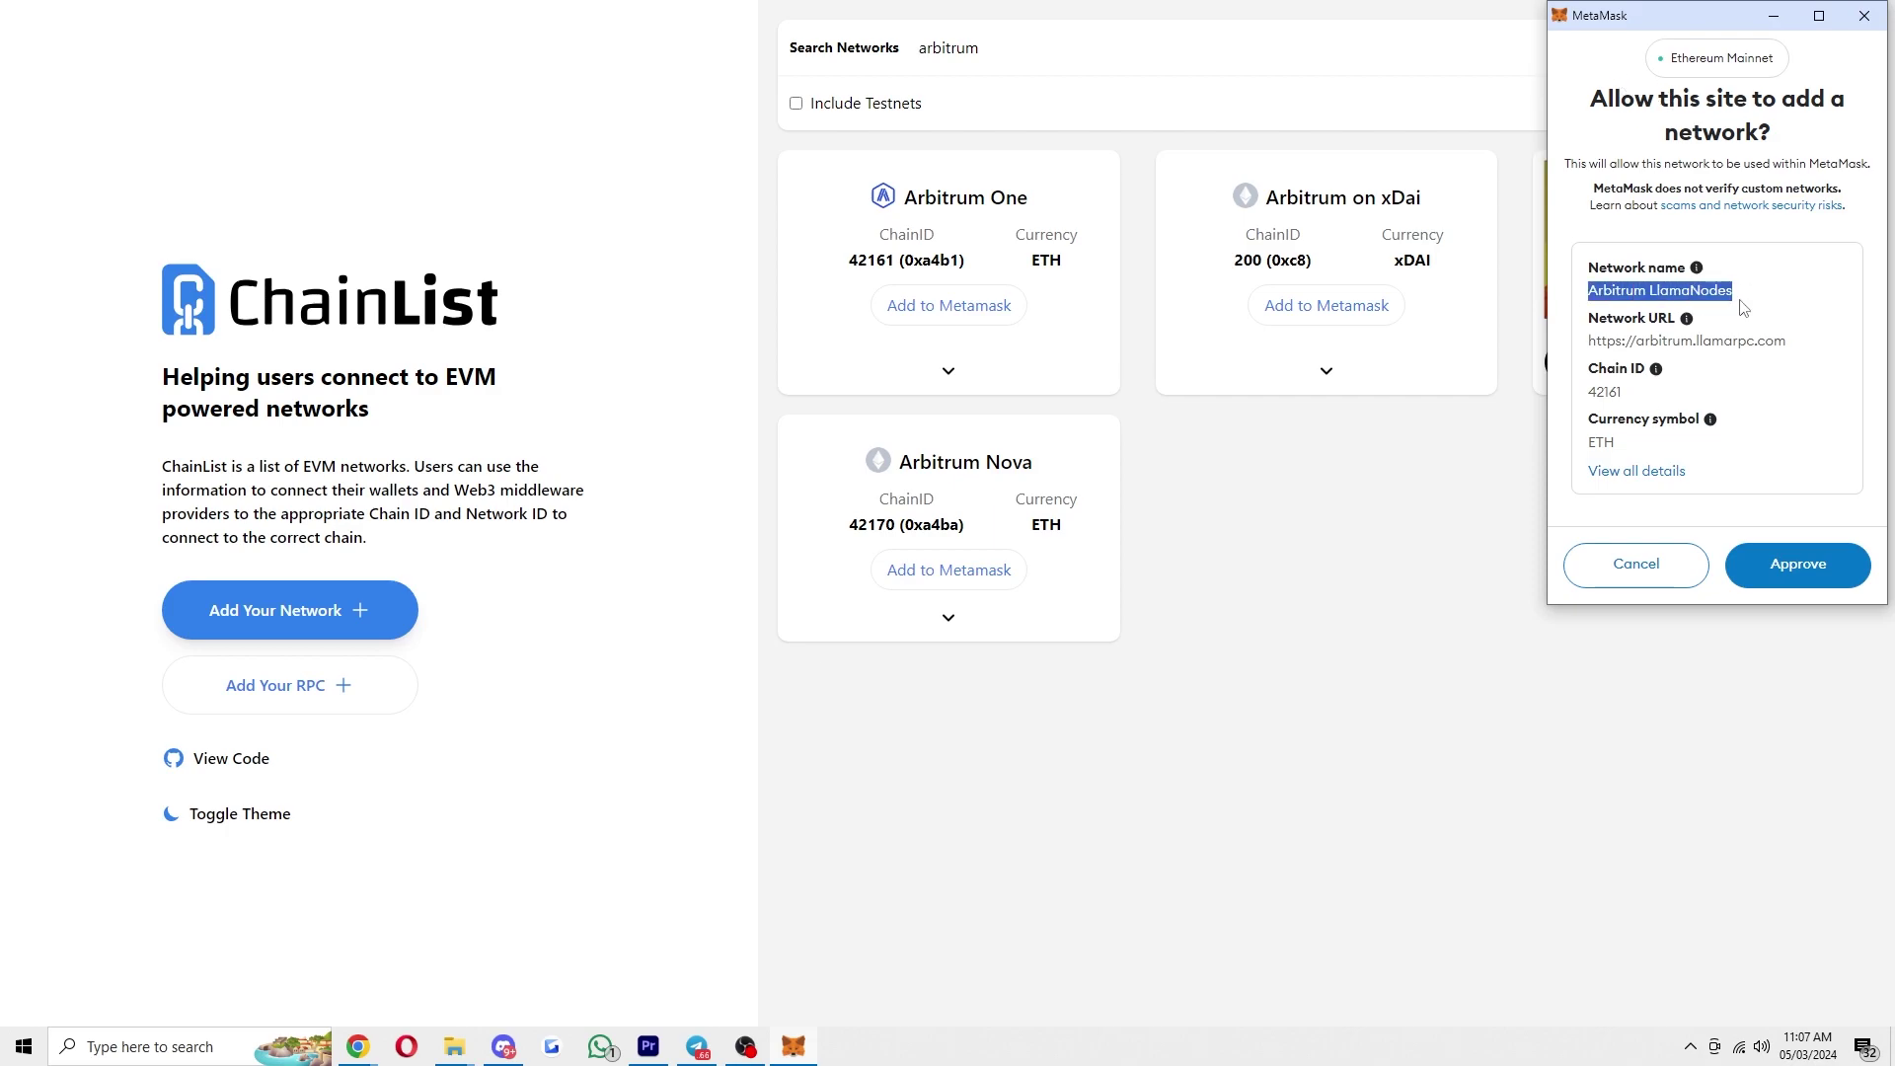
{"action": "left_click", "coordinate": [1806, 324]}
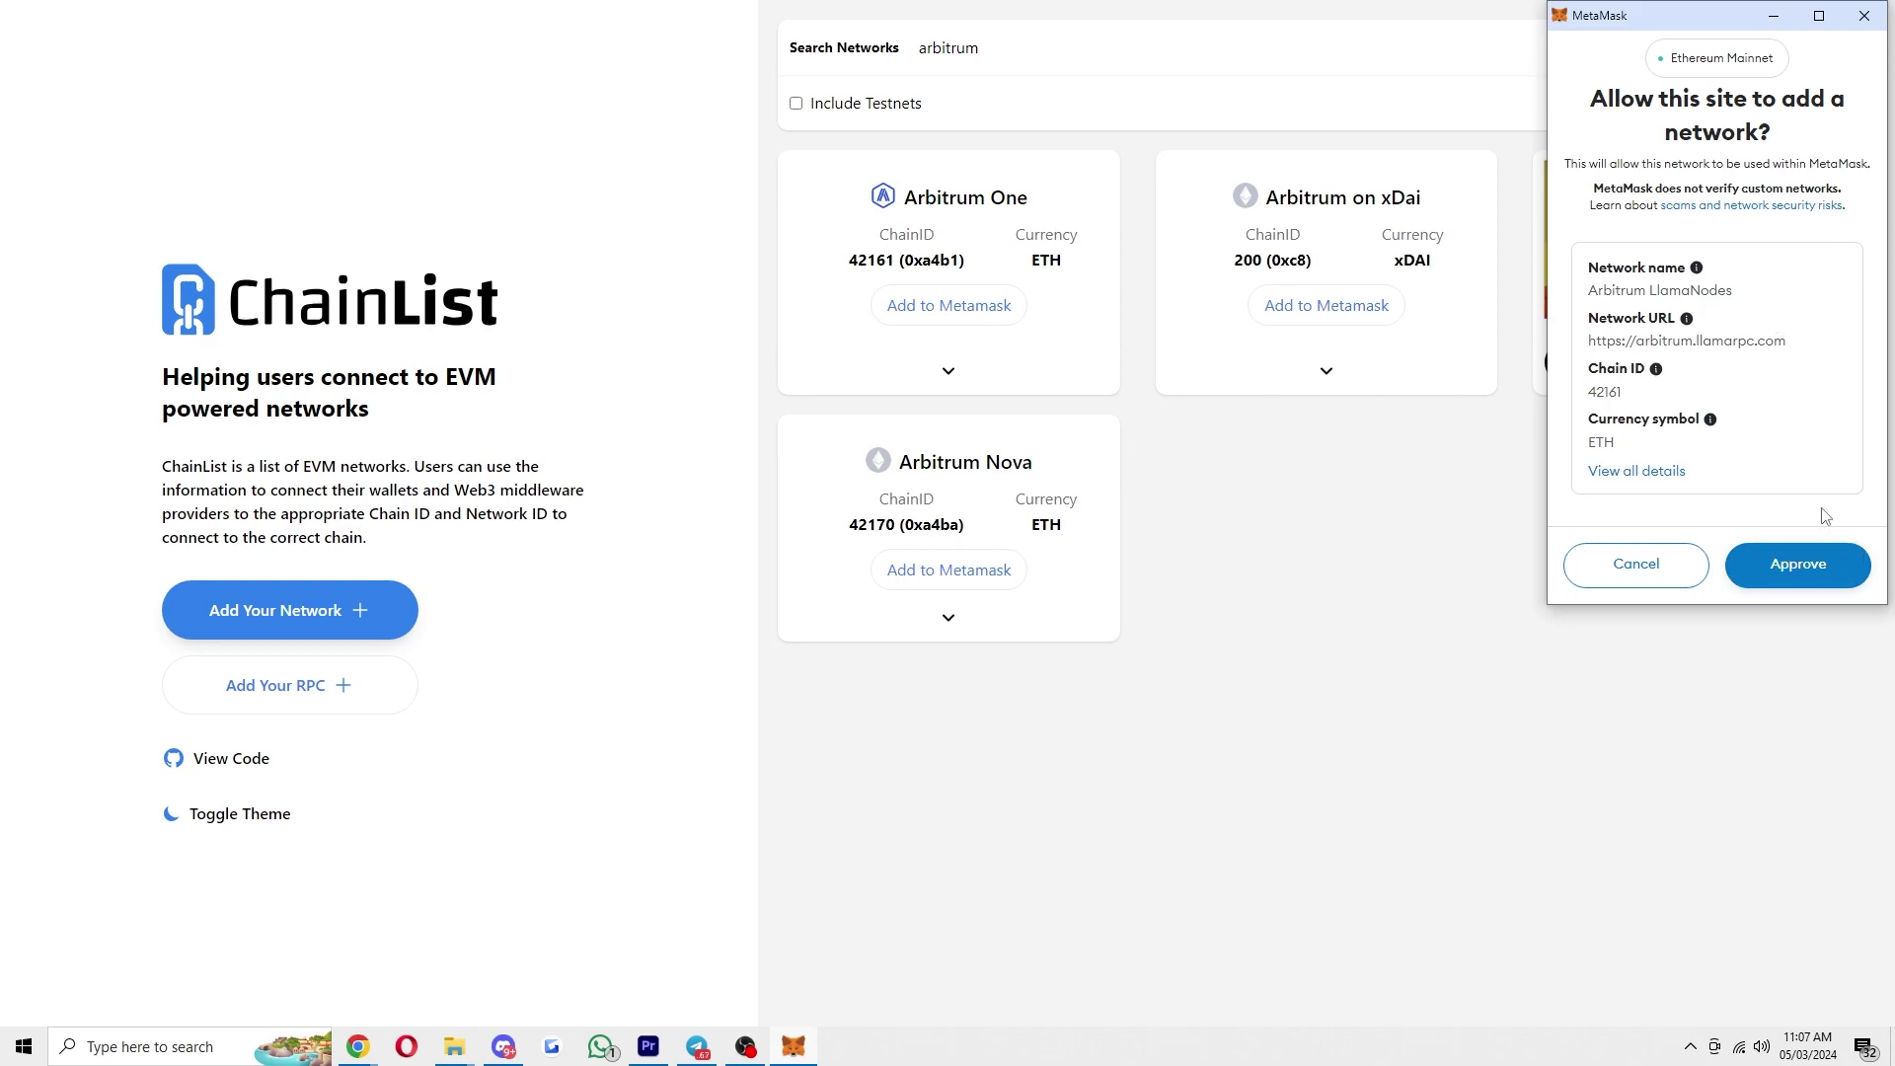
{"action": "left_click", "coordinate": [1789, 569]}
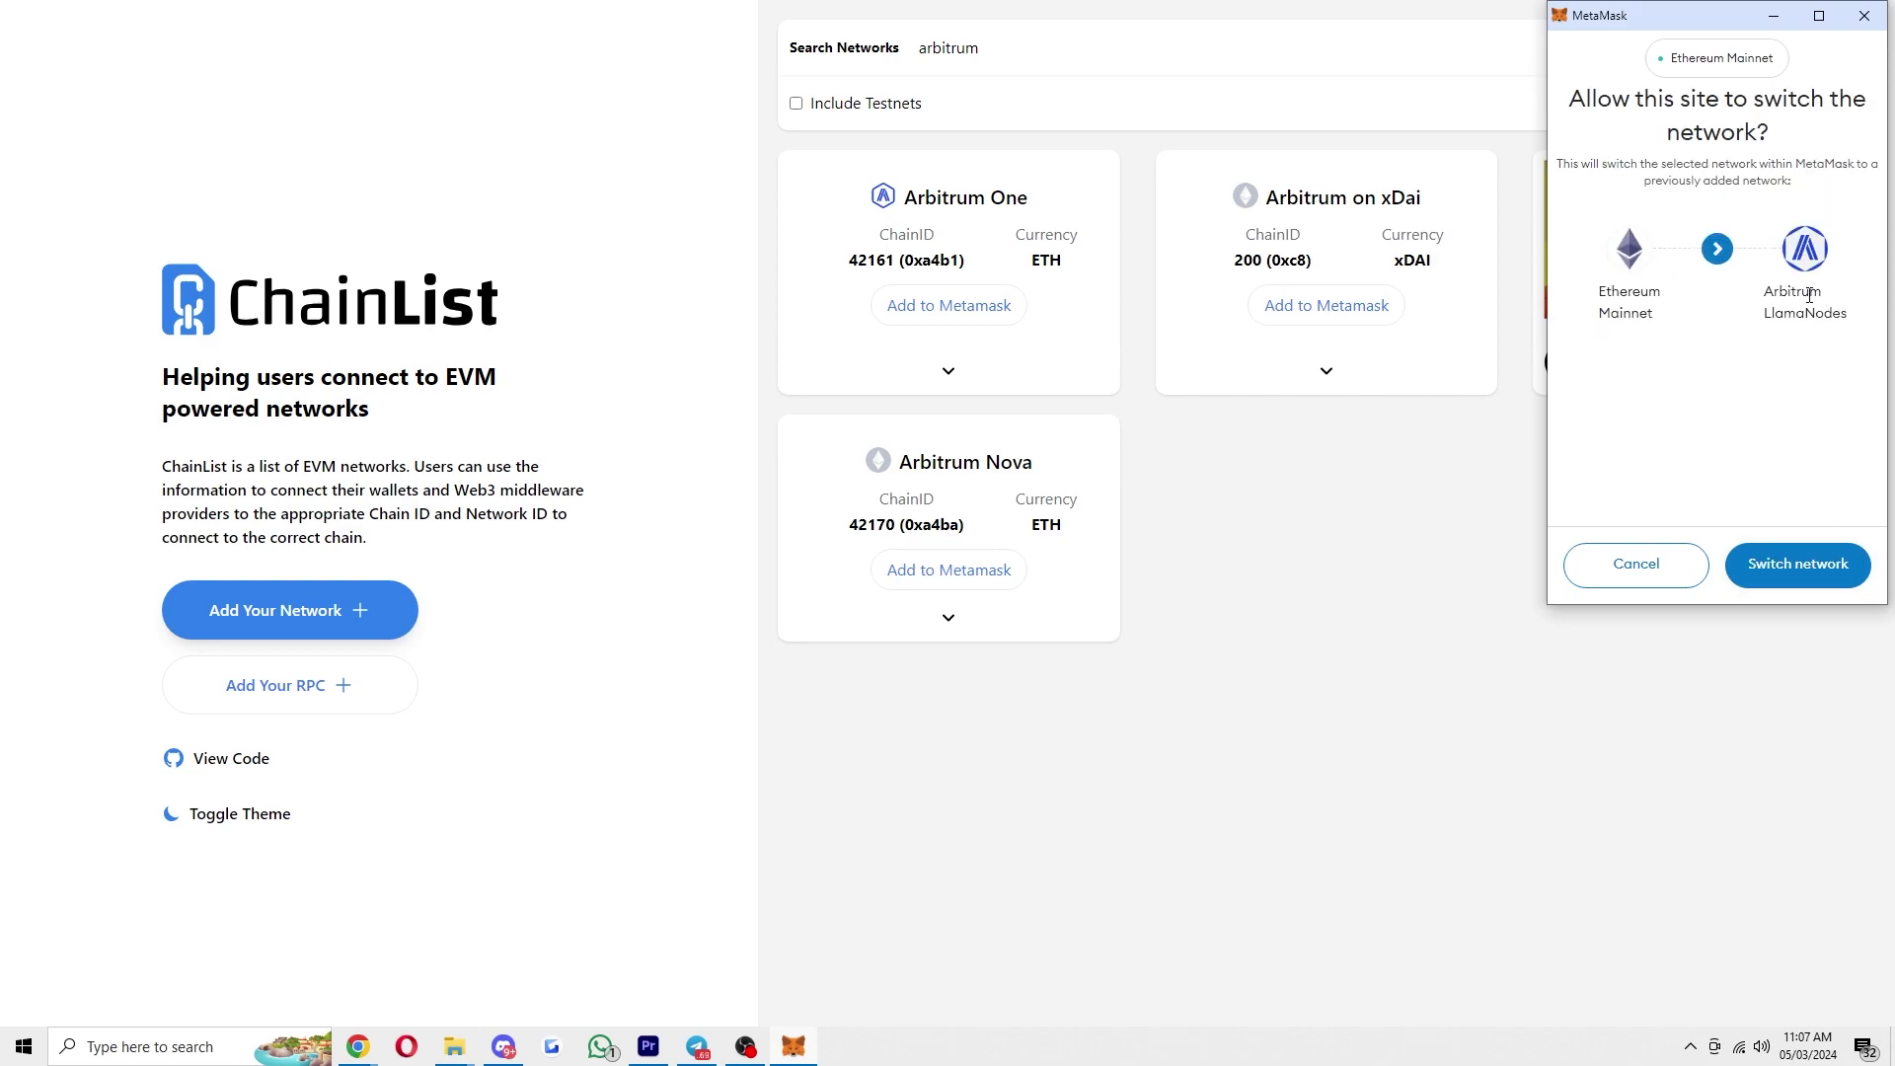